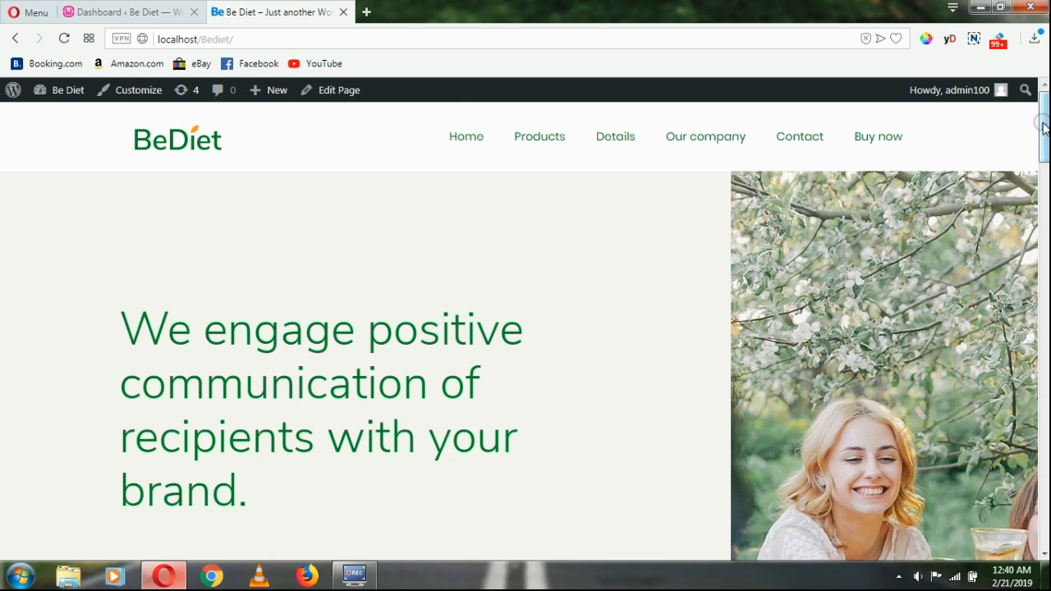
Open the page for adding new plugins in the Be Diet site's WordPress dashboard.
{"action": "left_click", "coordinate": [166, 13]}
{"action": "scroll", "coordinate": [338, 414], "scroll_direction": "down", "scroll_amount": 2}
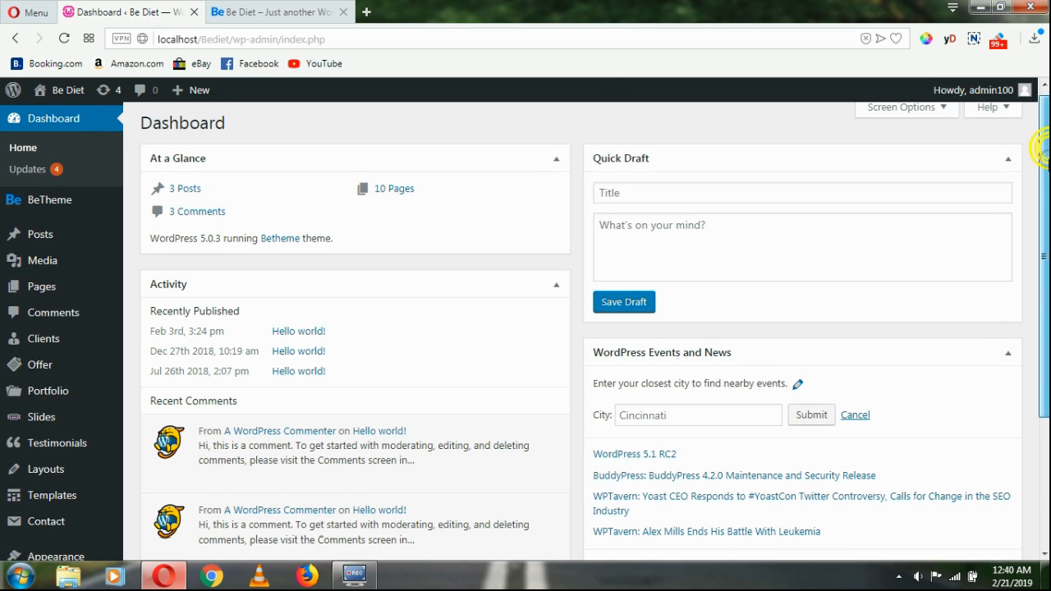
{"action": "mouse_move", "coordinate": [41, 437]}
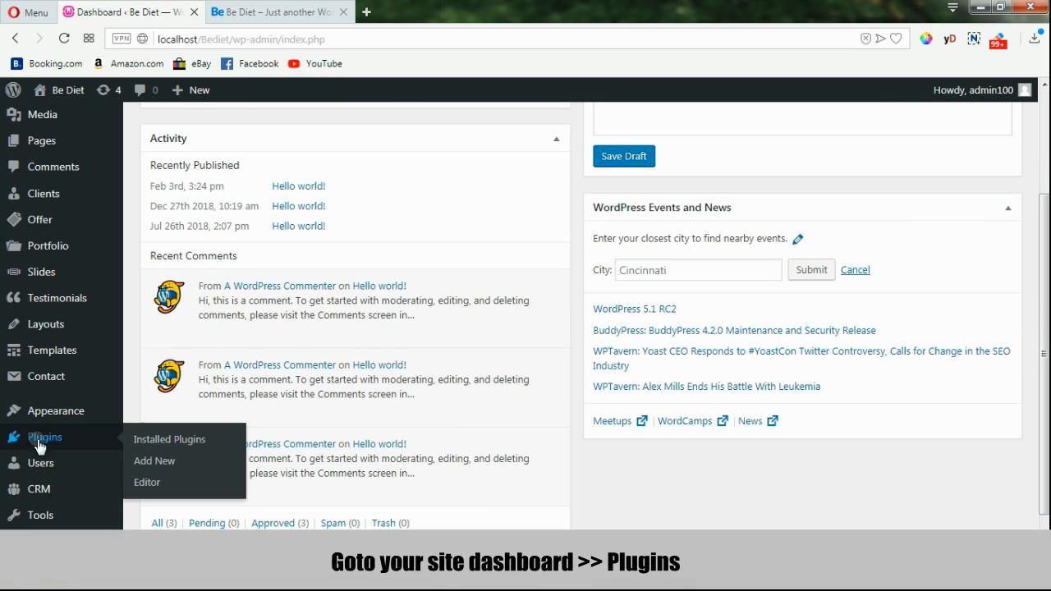
{"action": "left_click", "coordinate": [152, 462]}
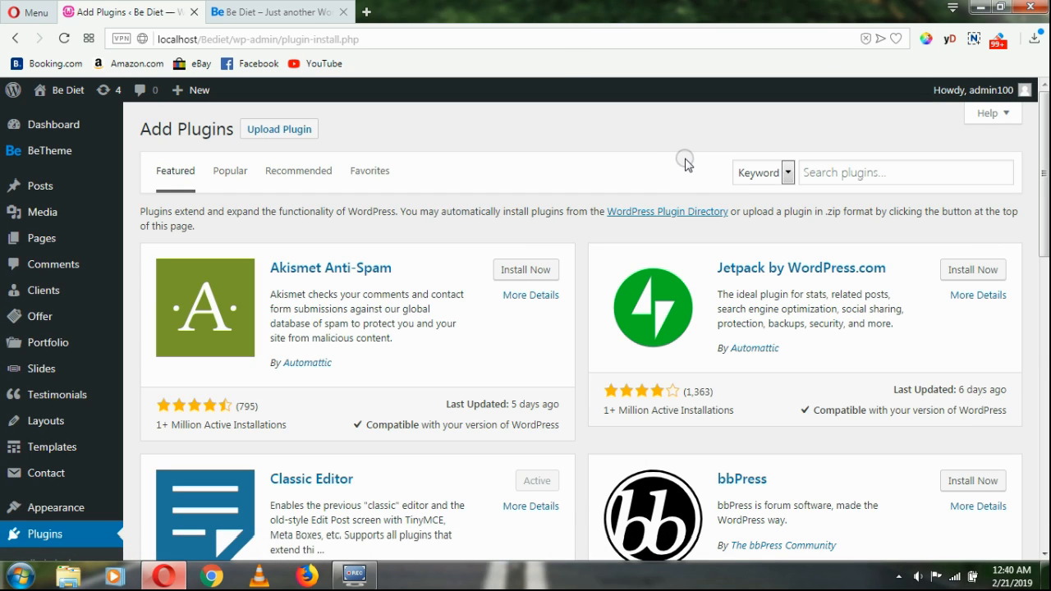
Find the Translate WordPress with GTranslate plugin by searching for "gt translate", and install and activate it.
{"action": "left_click", "coordinate": [831, 170]}
{"action": "type", "text": "gt"}
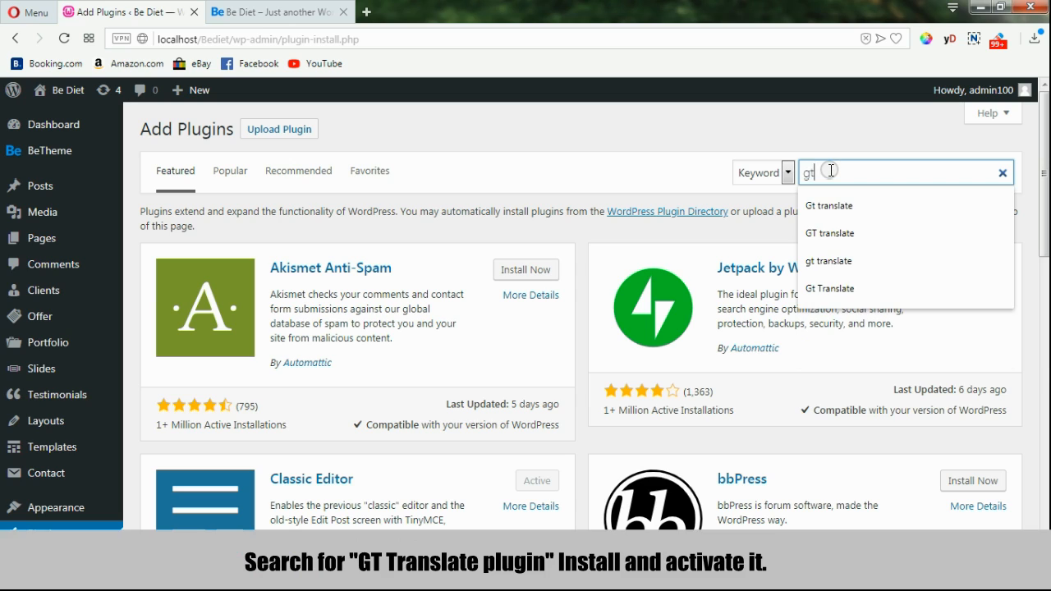
{"action": "type", "text": " translate"}
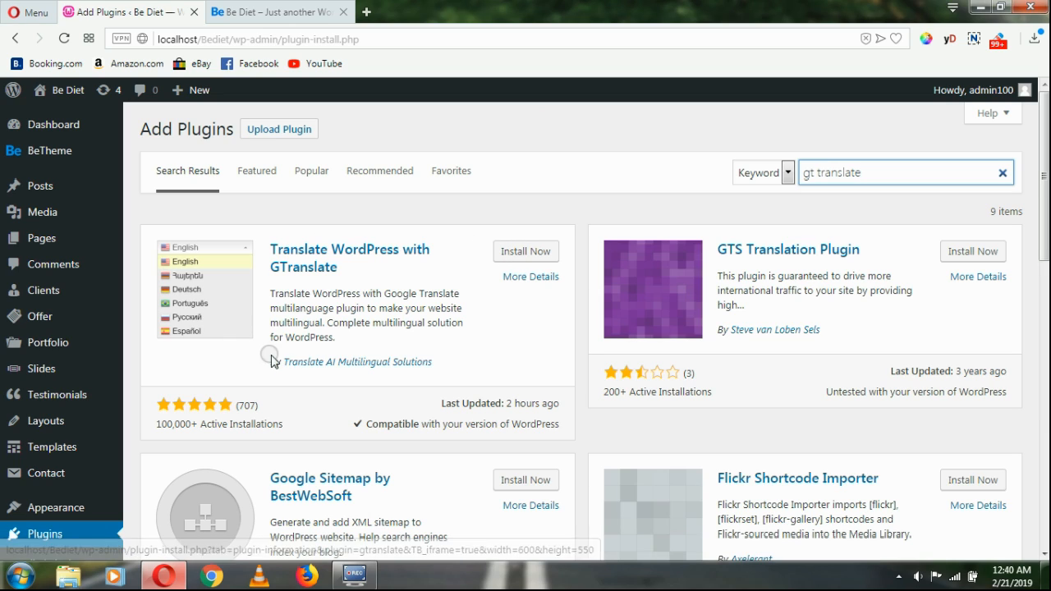
{"action": "left_click", "coordinate": [520, 253]}
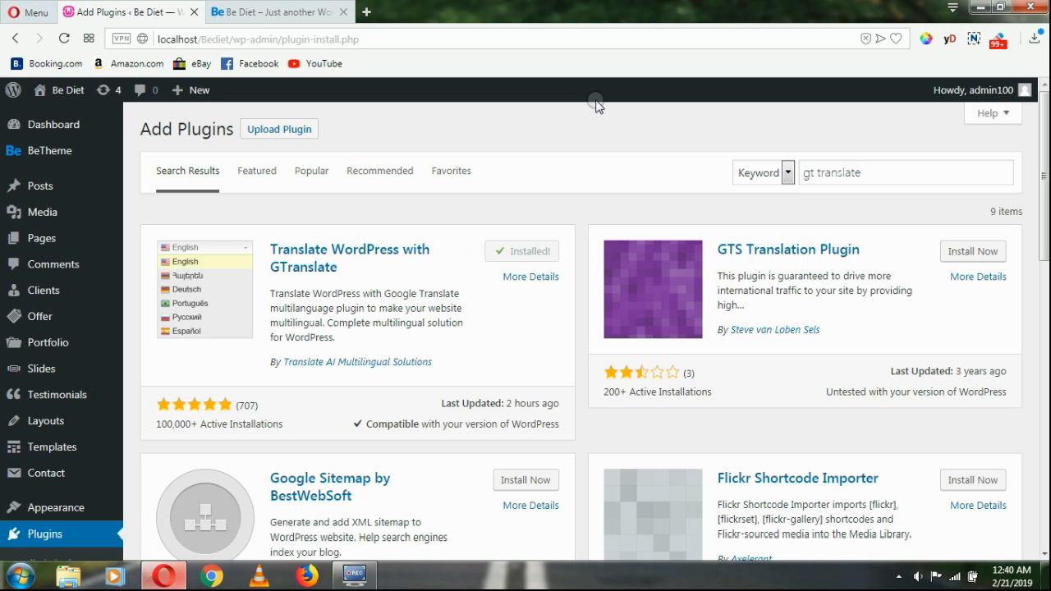
{"action": "left_click", "coordinate": [534, 255]}
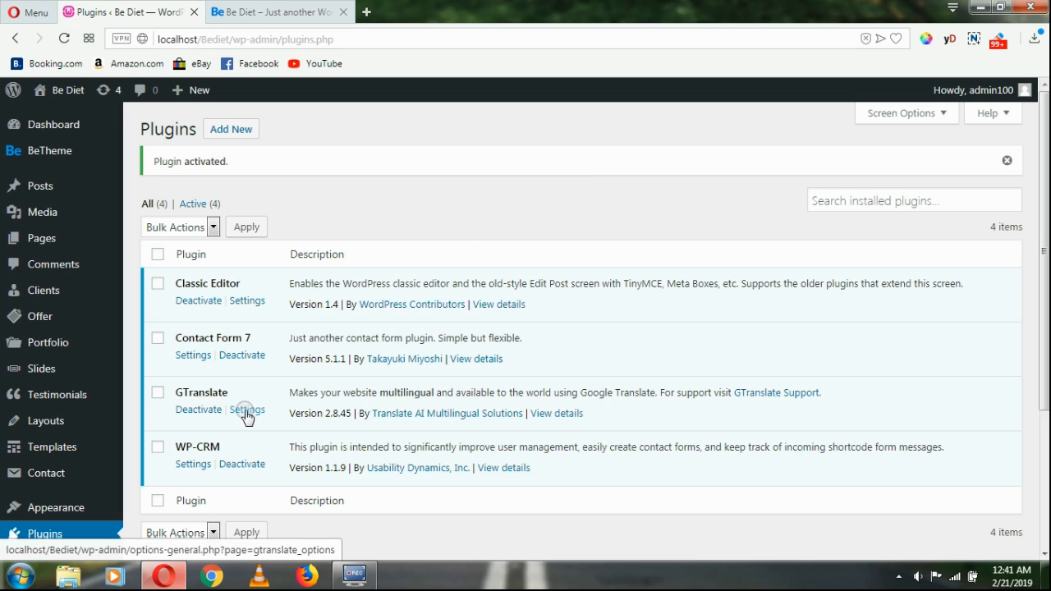
Open the GTranslate options page from the site's settings.
{"action": "scroll", "coordinate": [1044, 371], "scroll_direction": "down", "scroll_amount": 3}
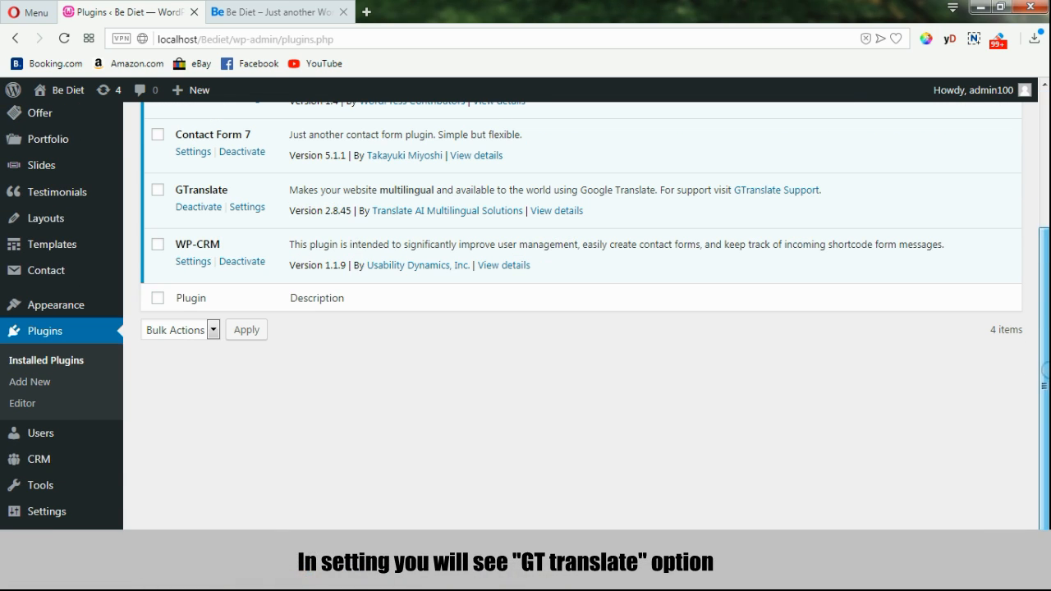
{"action": "mouse_move", "coordinate": [49, 511]}
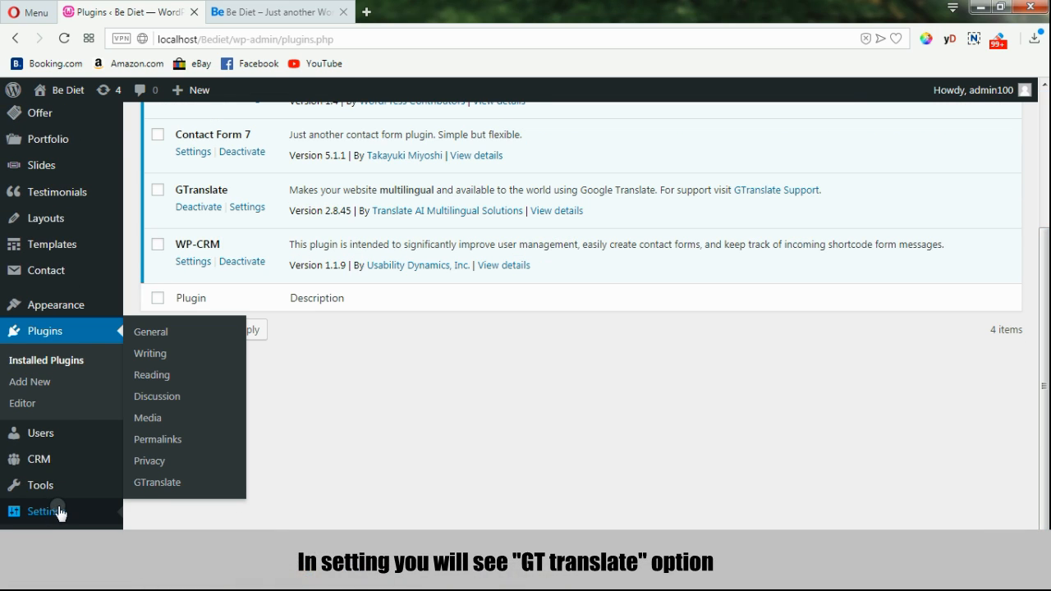
{"action": "left_click", "coordinate": [158, 482]}
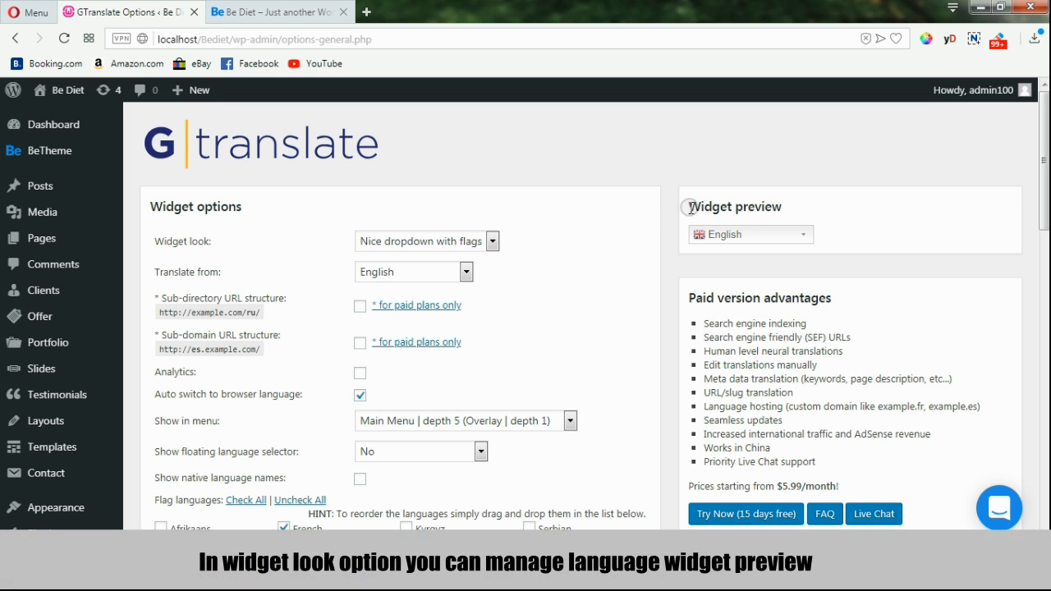
{"action": "left_click_drag", "start_coordinate": [692, 206], "coordinate": [797, 206]}
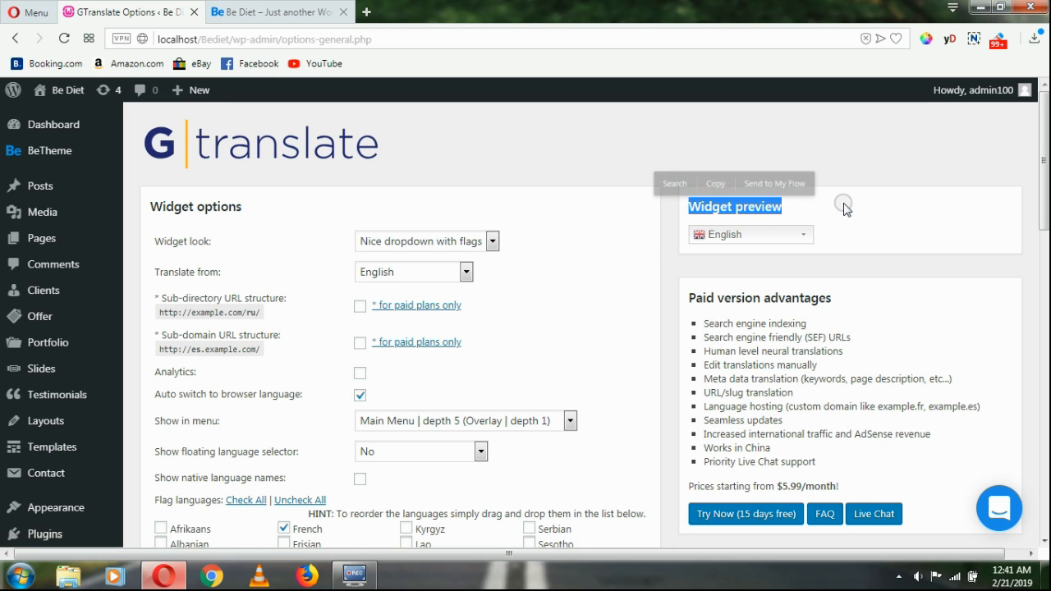
{"action": "left_click", "coordinate": [840, 205]}
Try the widget looks Flags and dropdown, Flags with language name, Language names and Globe.
{"action": "left_click", "coordinate": [492, 241]}
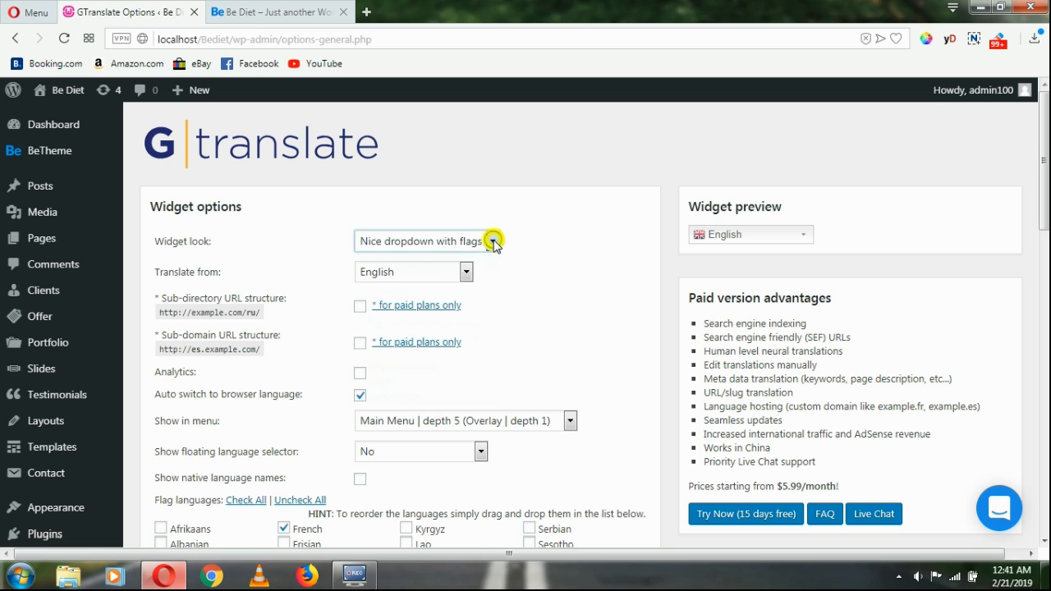
{"action": "left_click", "coordinate": [474, 276]}
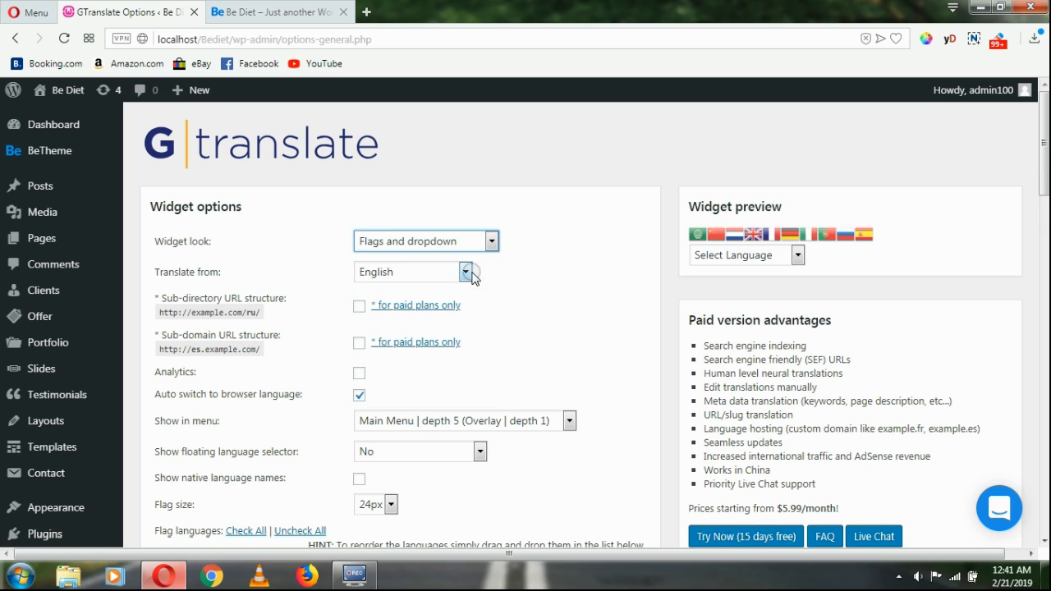
{"action": "left_click", "coordinate": [491, 241]}
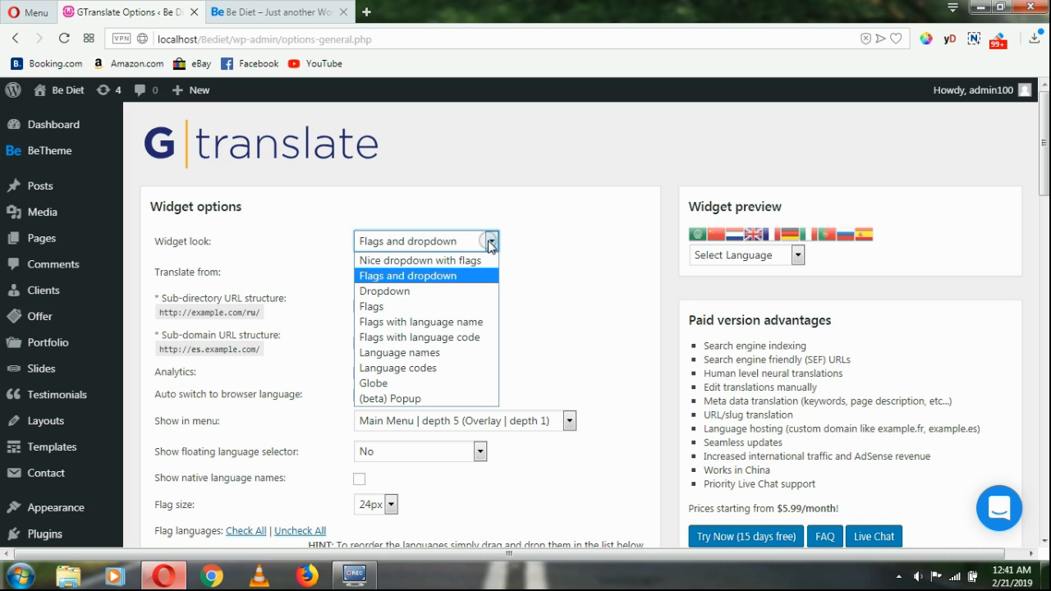
{"action": "left_click", "coordinate": [473, 325]}
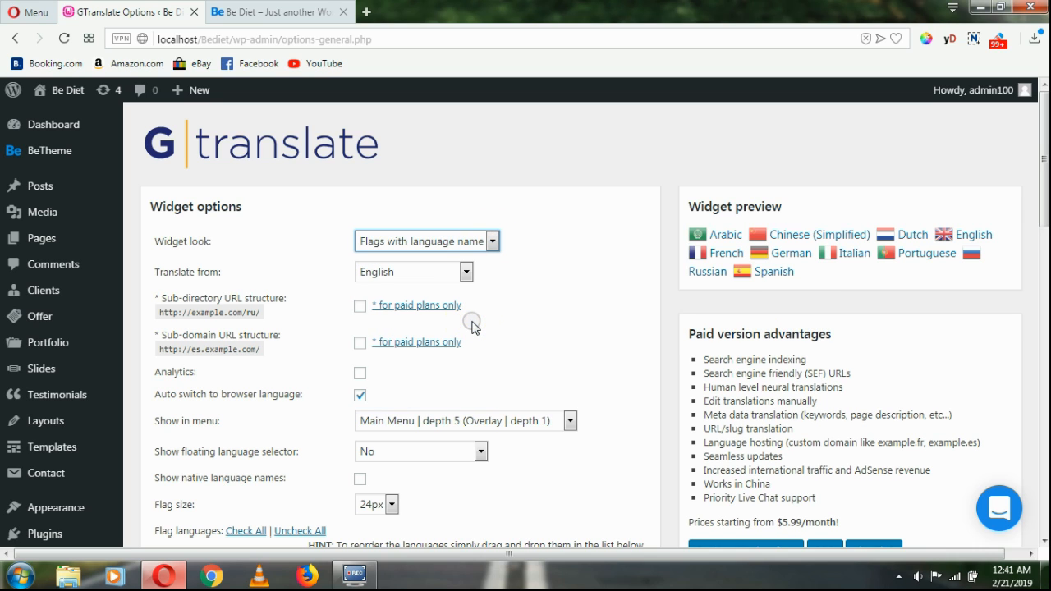
{"action": "left_click", "coordinate": [493, 241]}
{"action": "left_click", "coordinate": [444, 351]}
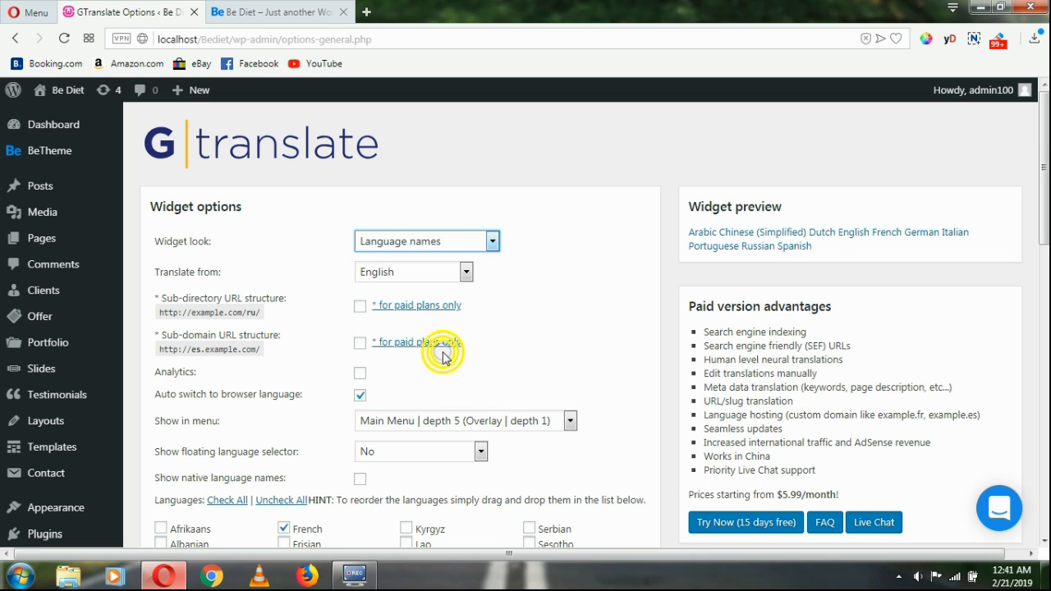
{"action": "left_click", "coordinate": [492, 242]}
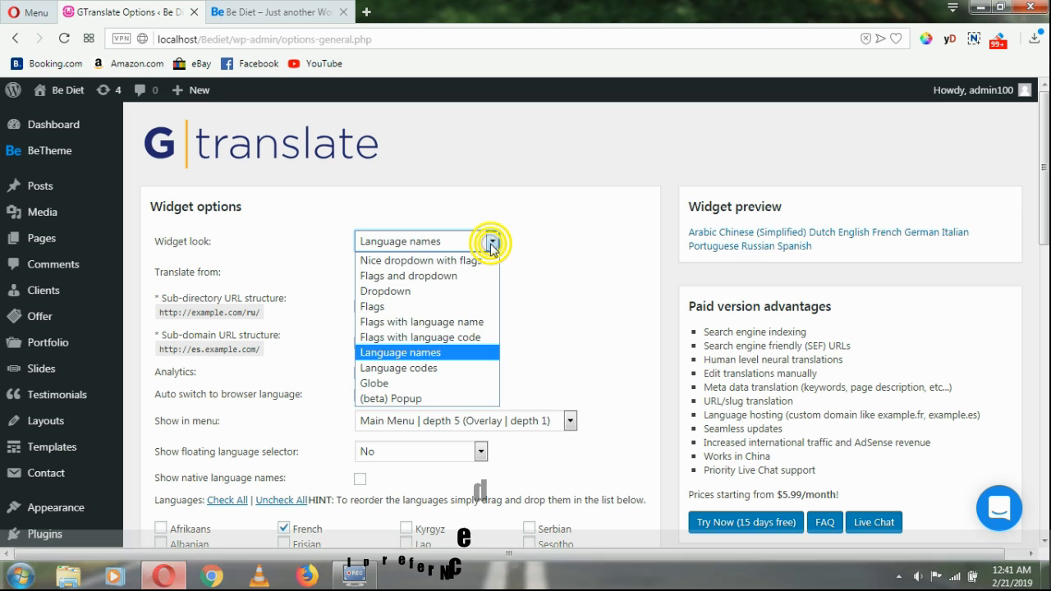
{"action": "left_click", "coordinate": [426, 383]}
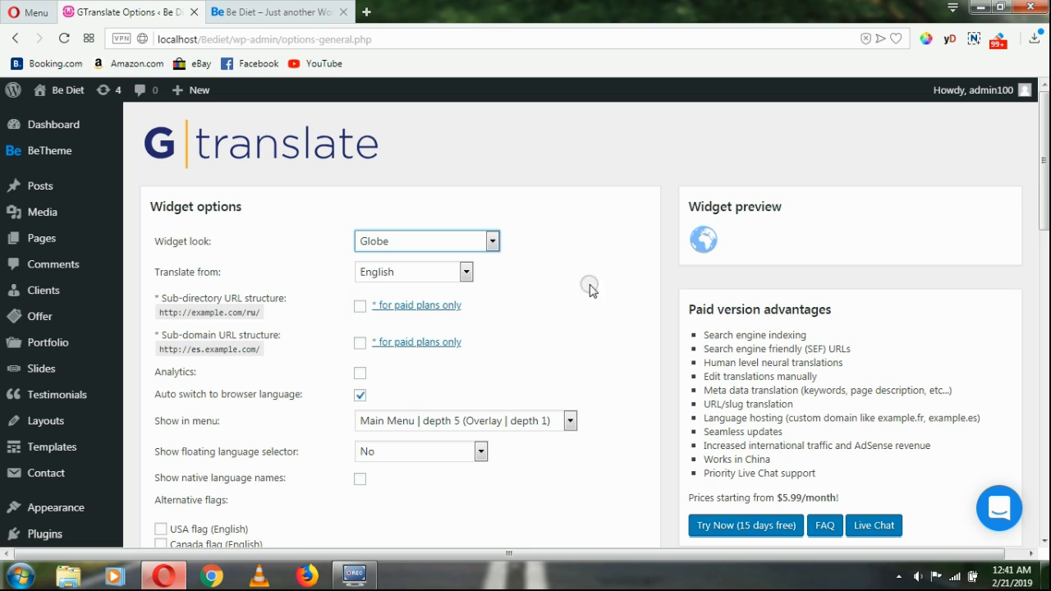
Set the widget look to Nice dropdown with flags and try the language list in the widget preview.
{"action": "left_click", "coordinate": [490, 241]}
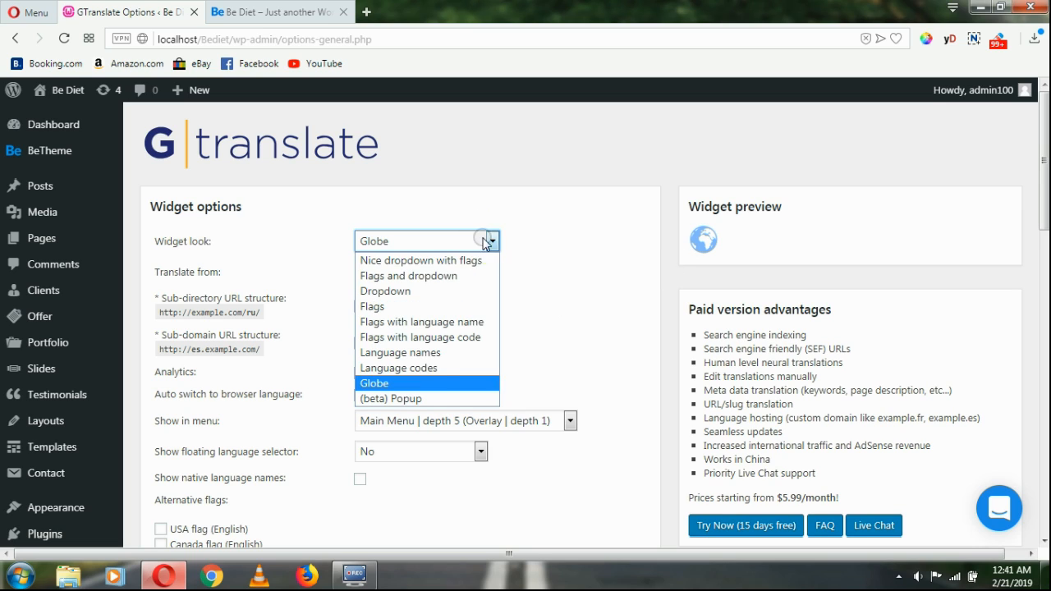
{"action": "left_click", "coordinate": [389, 263]}
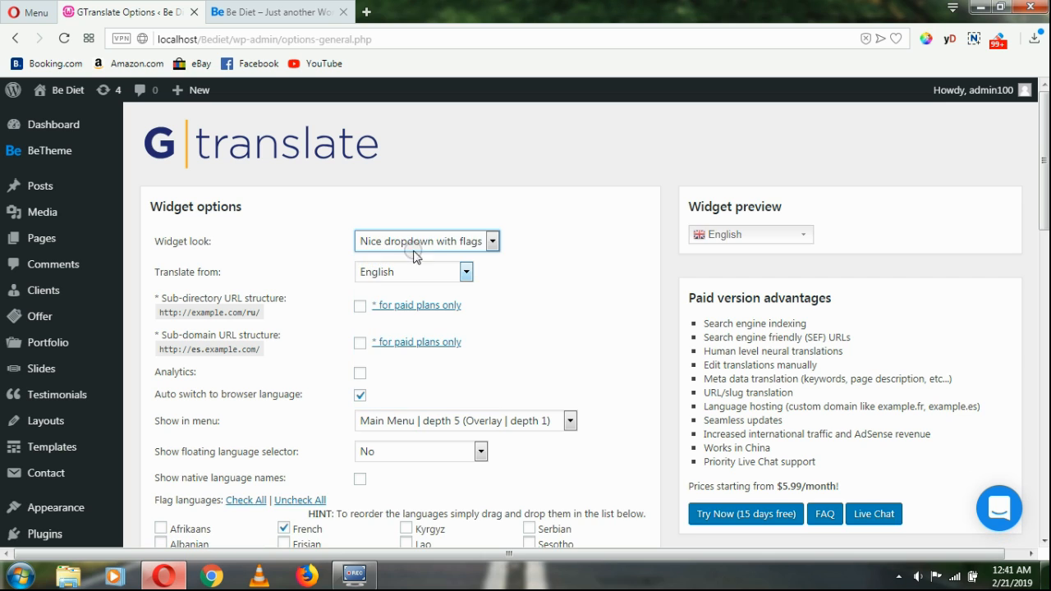
{"action": "left_click", "coordinate": [766, 238]}
{"action": "left_click", "coordinate": [798, 235]}
{"action": "left_click_drag", "start_coordinate": [153, 271], "coordinate": [227, 271]}
{"action": "left_click", "coordinate": [578, 274]}
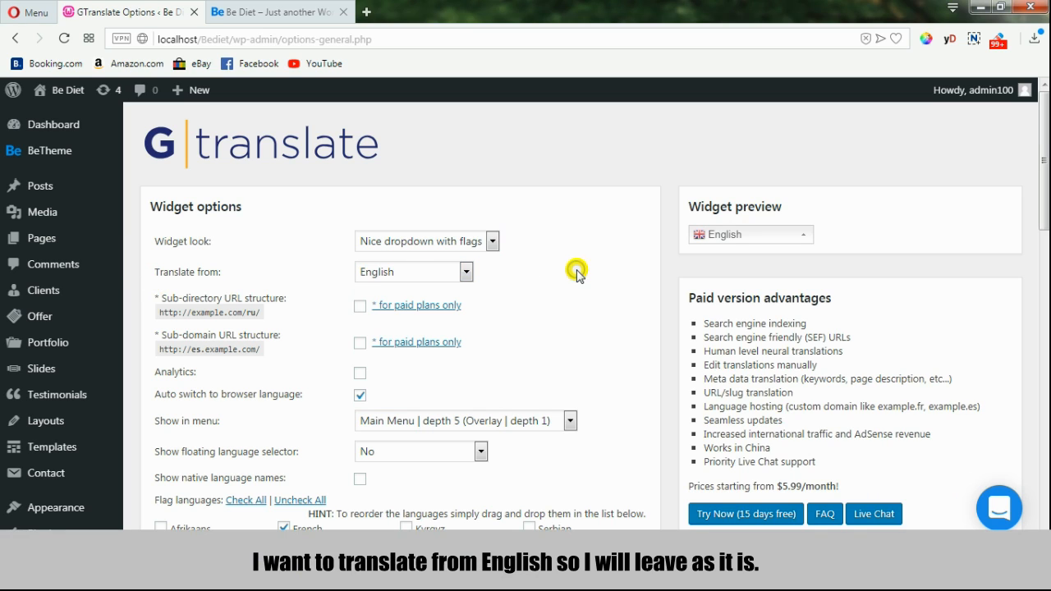
{"action": "left_click_drag", "start_coordinate": [1041, 123], "coordinate": [1039, 138]}
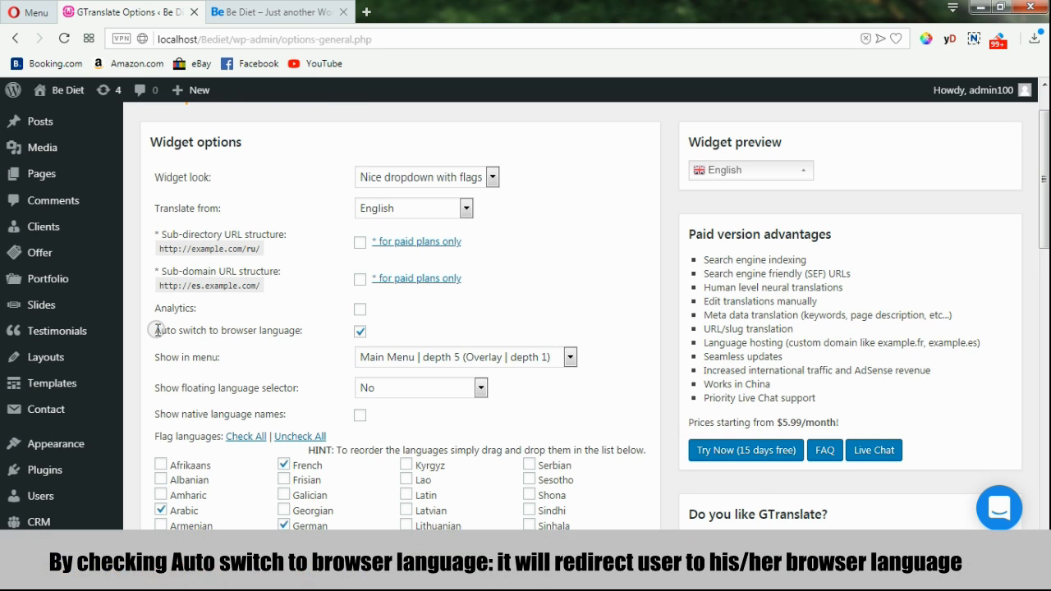
{"action": "left_click_drag", "start_coordinate": [158, 330], "coordinate": [301, 330]}
{"action": "left_click", "coordinate": [448, 314]}
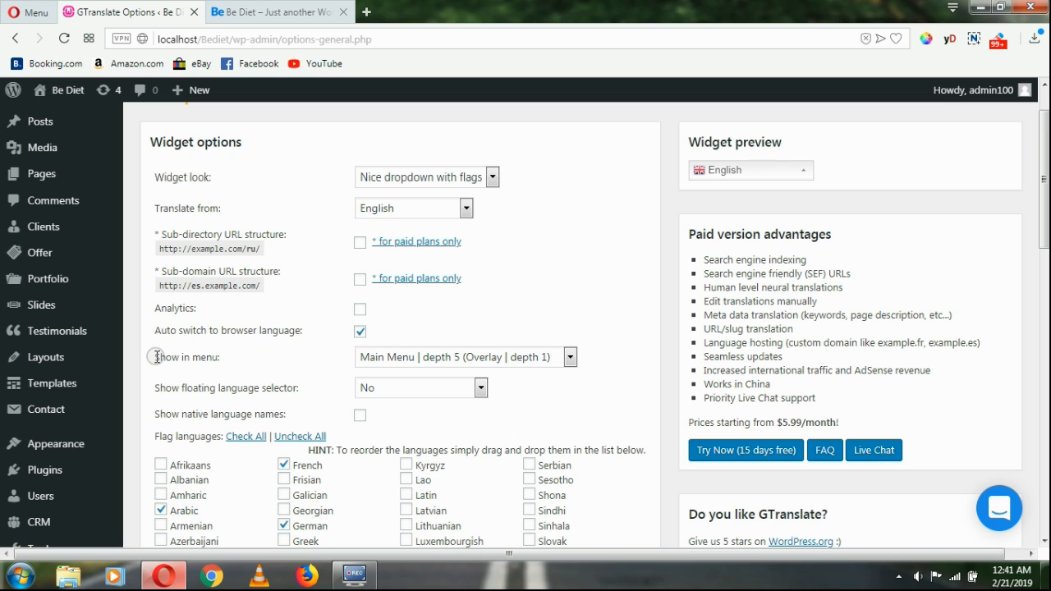
Set the widget to show in Main Menu | depth 5 (Overlay | depth 1) and enable Hindi among the flag languages.
{"action": "left_click", "coordinate": [509, 357]}
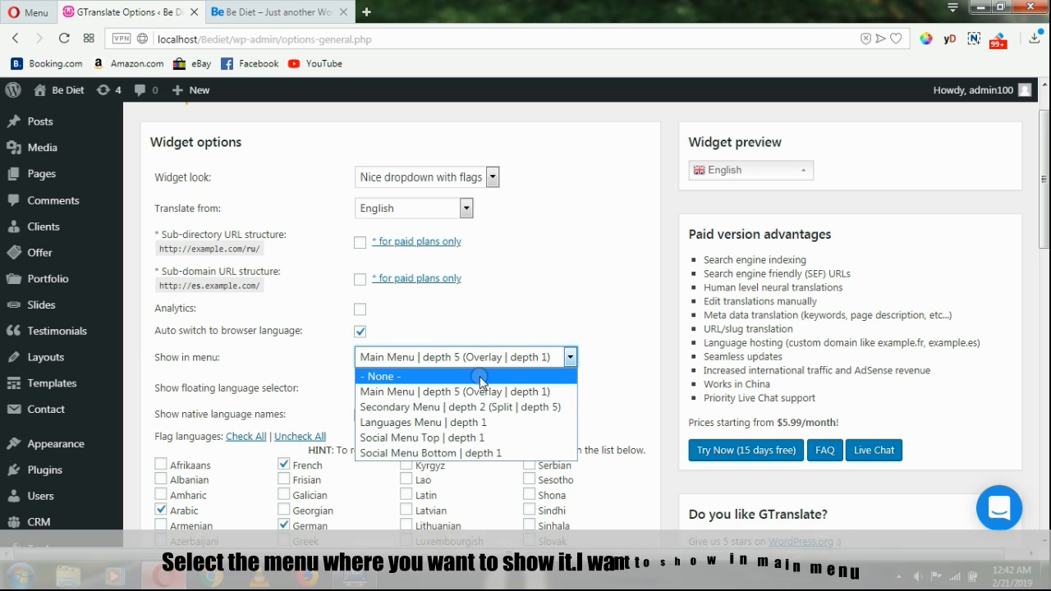
{"action": "left_click", "coordinate": [417, 394]}
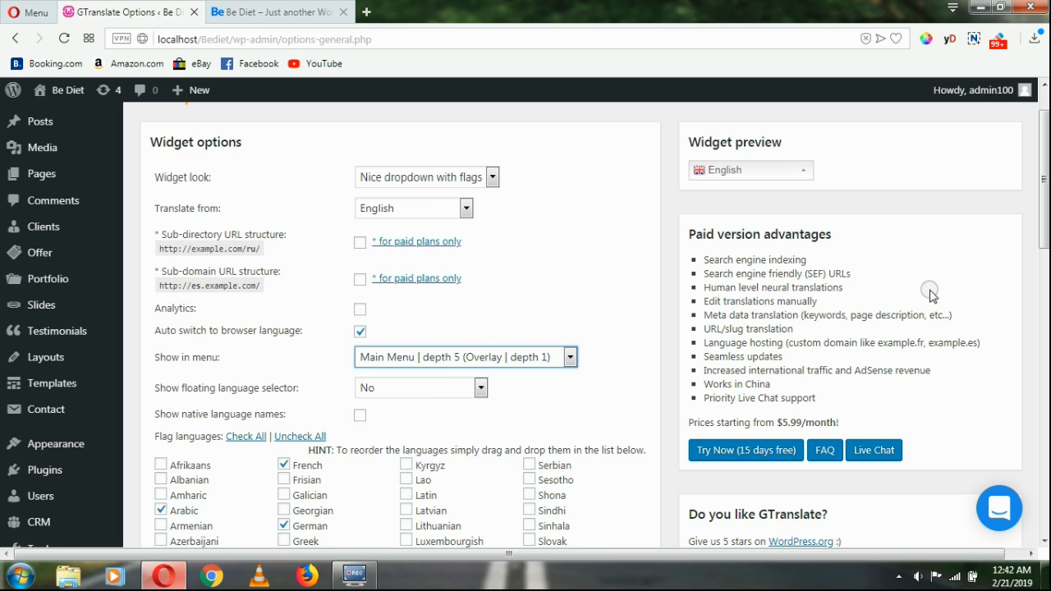
{"action": "scroll", "coordinate": [384, 396], "scroll_direction": "down", "scroll_amount": 3}
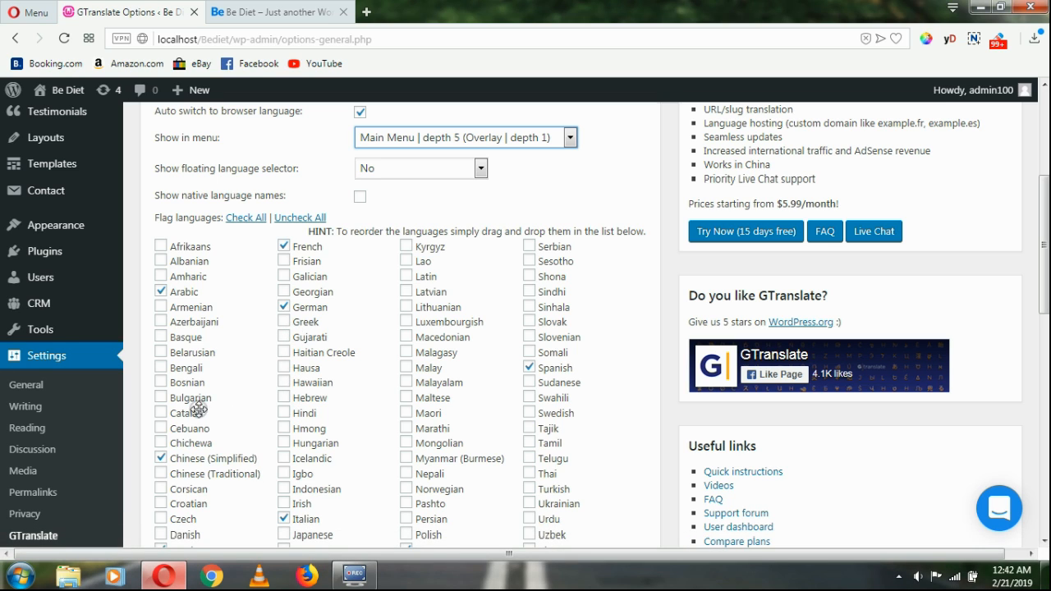
{"action": "left_click", "coordinate": [282, 413]}
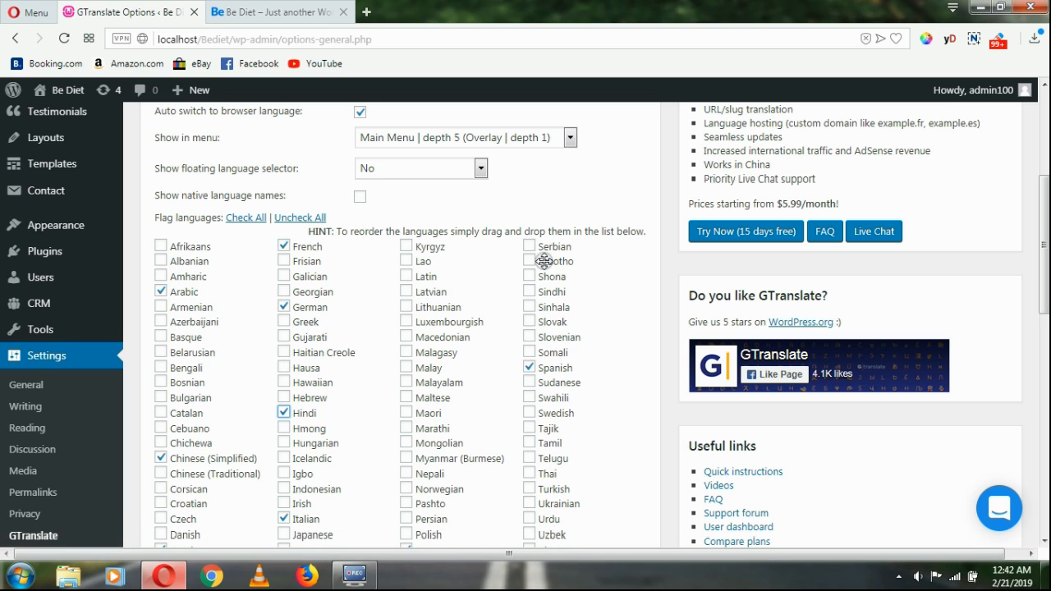
Save the changed GTranslate options.
{"action": "left_click_drag", "start_coordinate": [1042, 207], "coordinate": [1045, 436]}
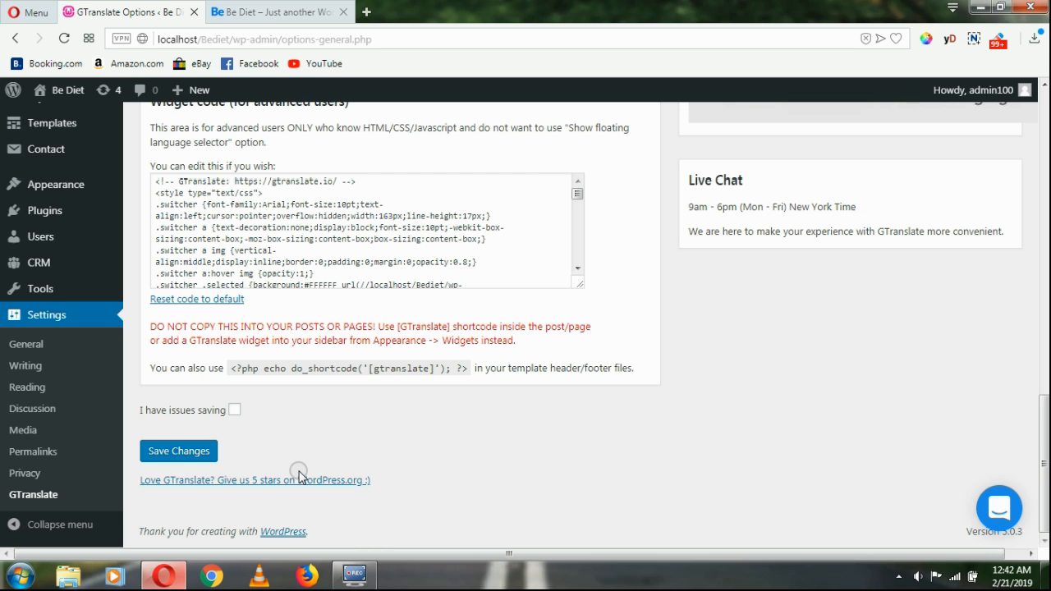
{"action": "left_click", "coordinate": [160, 451]}
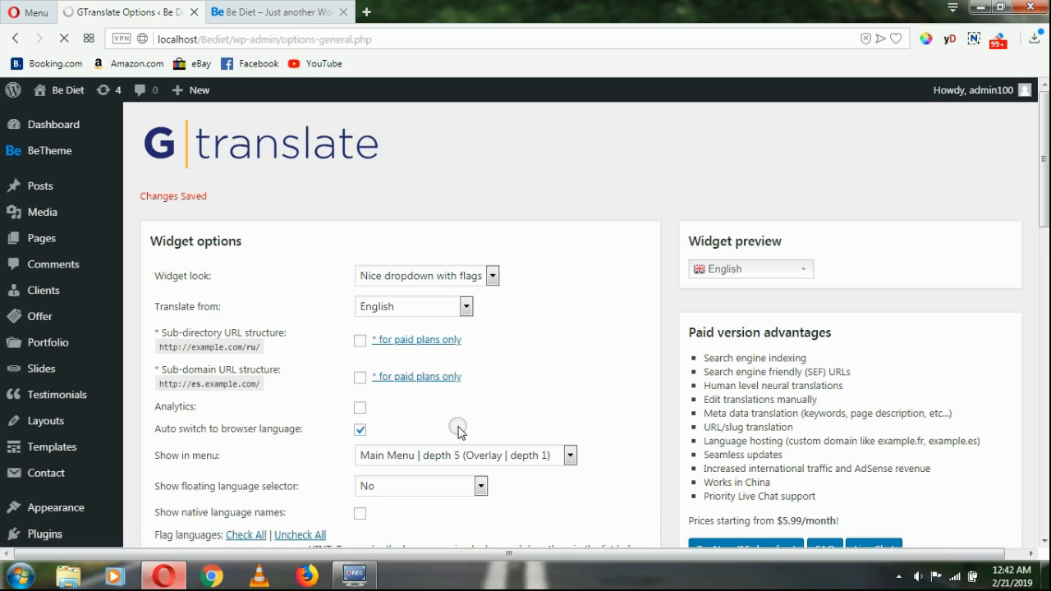
{"action": "left_click_drag", "start_coordinate": [140, 197], "coordinate": [212, 197]}
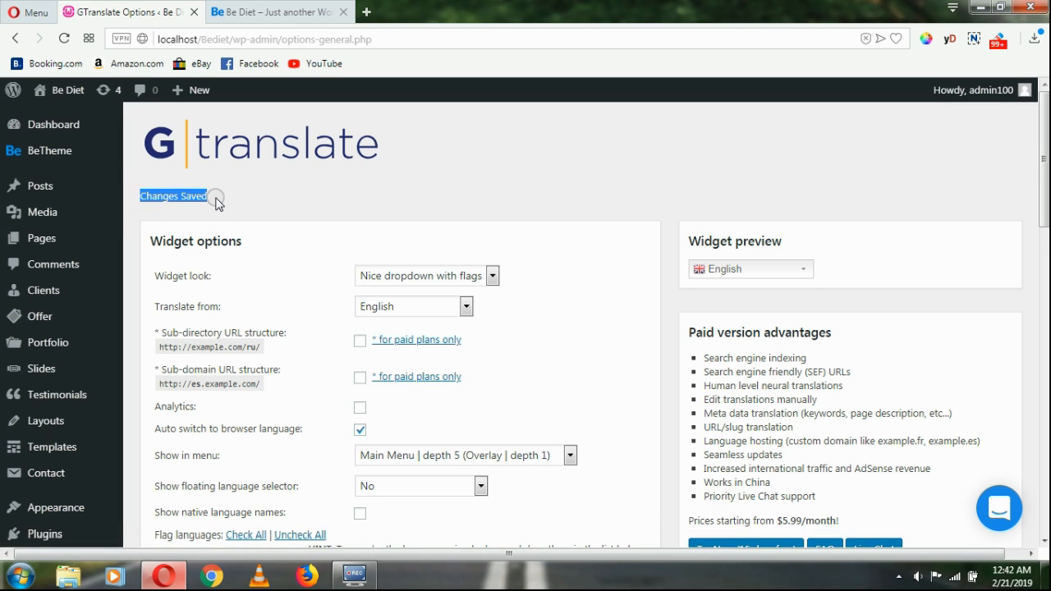
{"action": "left_click", "coordinate": [852, 197]}
Enable the "I have issues saving" option and save the GTranslate settings again.
{"action": "left_click_drag", "start_coordinate": [1045, 147], "coordinate": [1044, 464]}
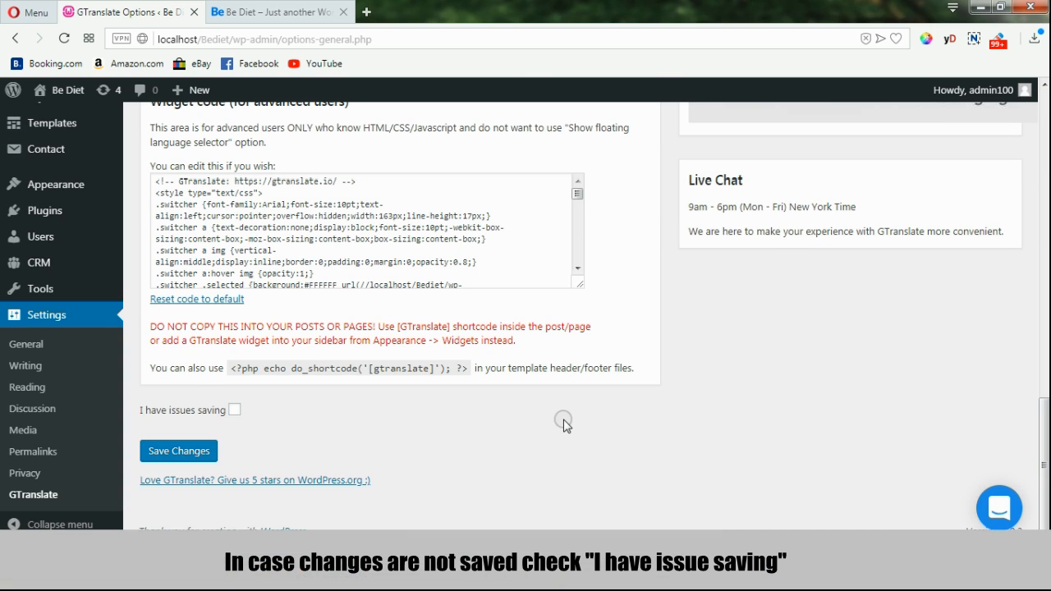
{"action": "left_click", "coordinate": [226, 410]}
{"action": "left_click", "coordinate": [233, 410]}
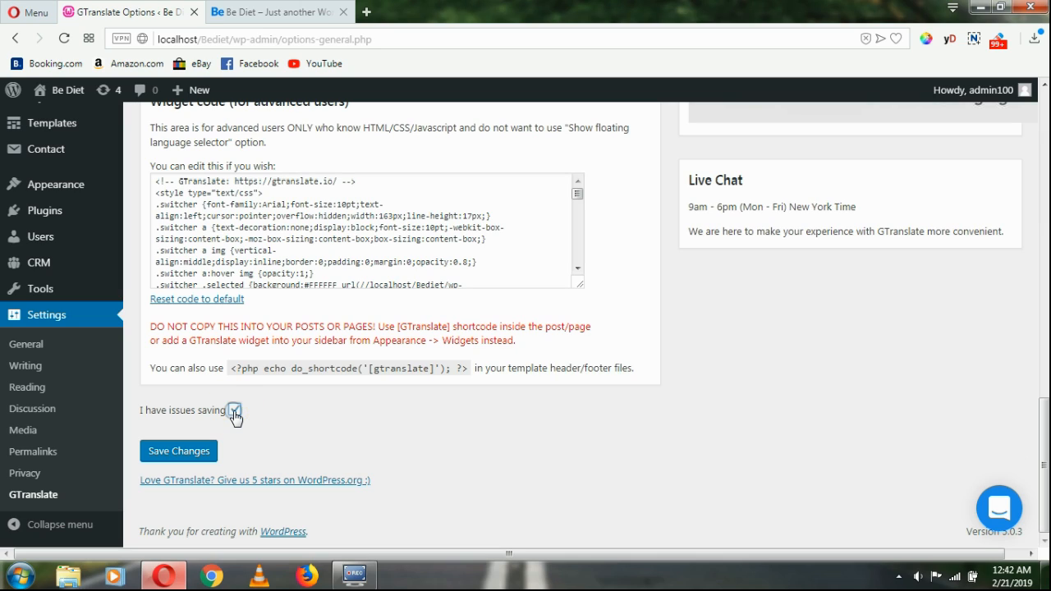
{"action": "left_click", "coordinate": [172, 447]}
Reload the Be Diet front page and translate it into French with the language selector.
{"action": "left_click", "coordinate": [265, 12]}
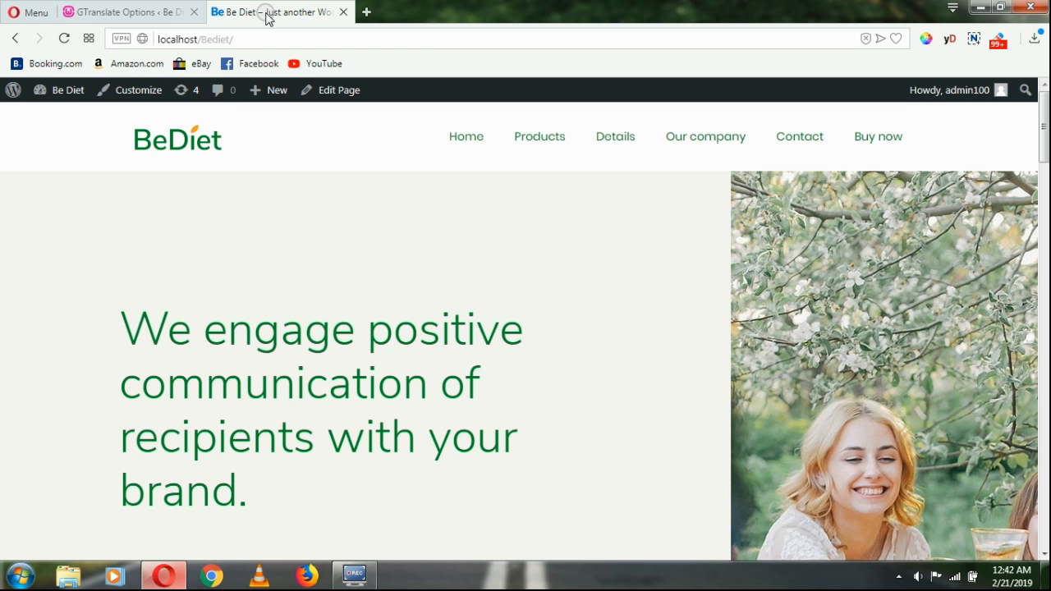
{"action": "left_click", "coordinate": [66, 39]}
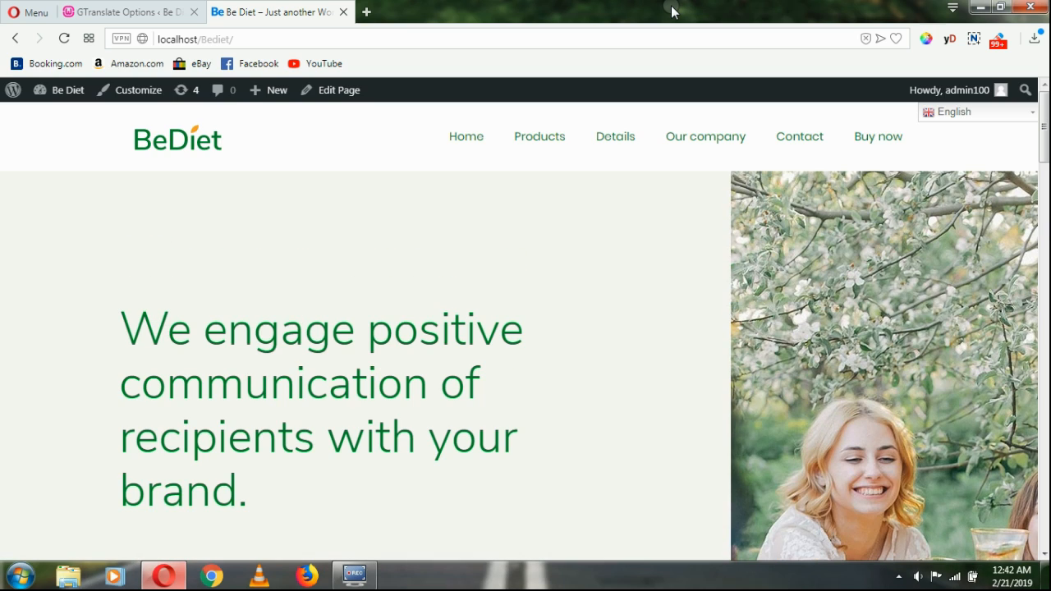
{"action": "left_click", "coordinate": [1023, 117]}
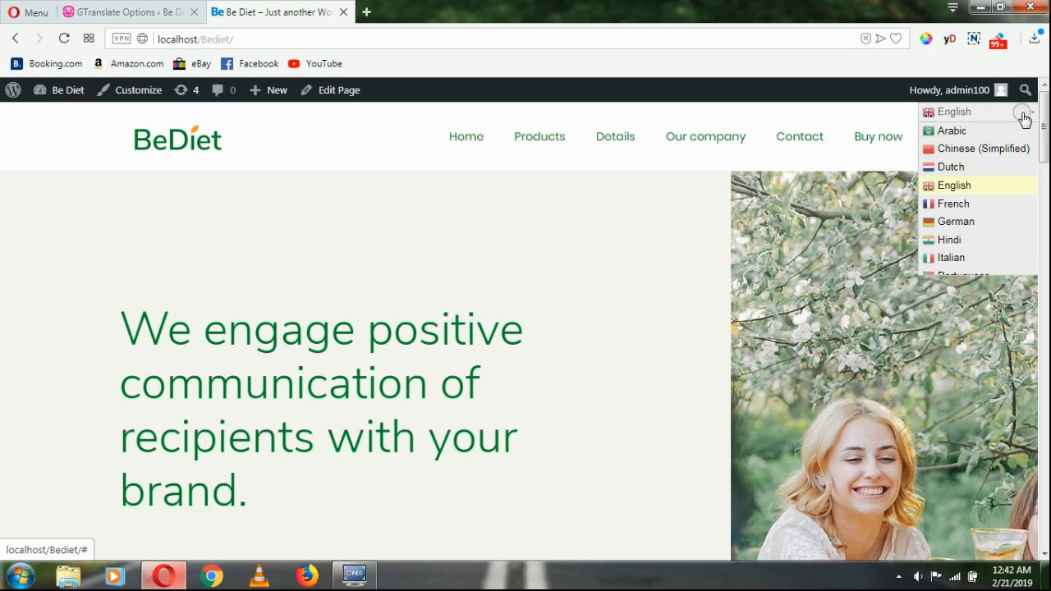
{"action": "left_click", "coordinate": [956, 205]}
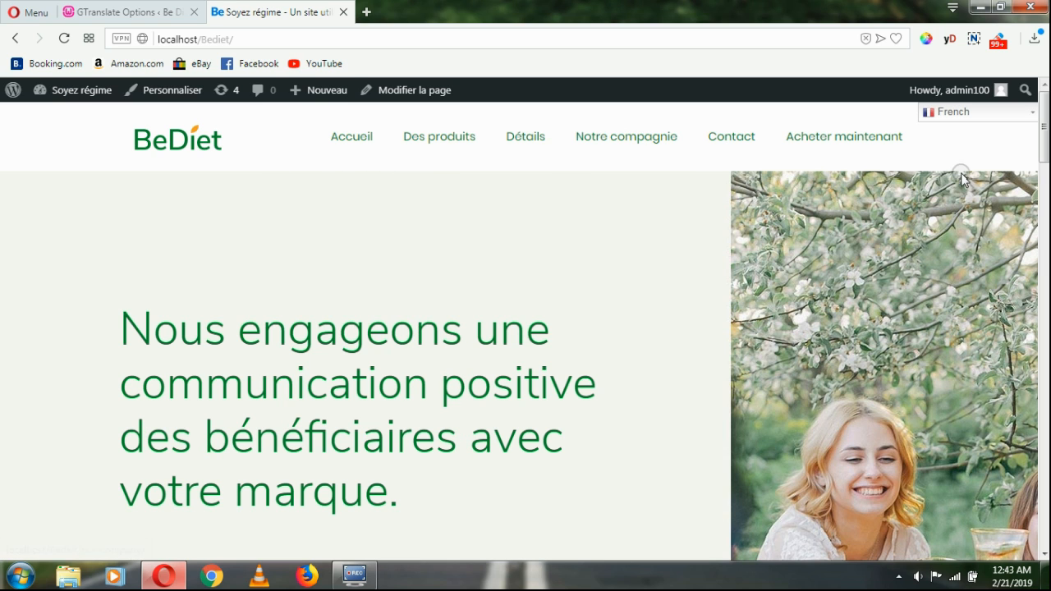
Switch the front page language to German and then to Italian to test the translations.
{"action": "mouse_move", "coordinate": [1044, 131]}
{"action": "left_mouse_down"}
{"action": "mouse_move", "coordinate": [1045, 282]}
{"action": "mouse_move", "coordinate": [1045, 140]}
{"action": "left_mouse_up"}
{"action": "left_click", "coordinate": [1018, 115]}
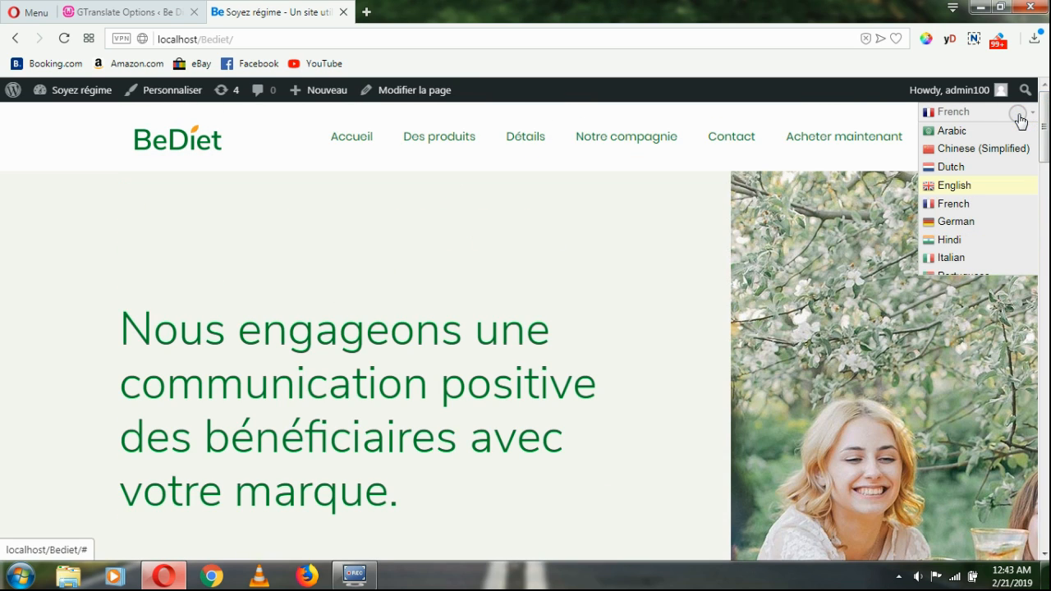
{"action": "left_click", "coordinate": [956, 222]}
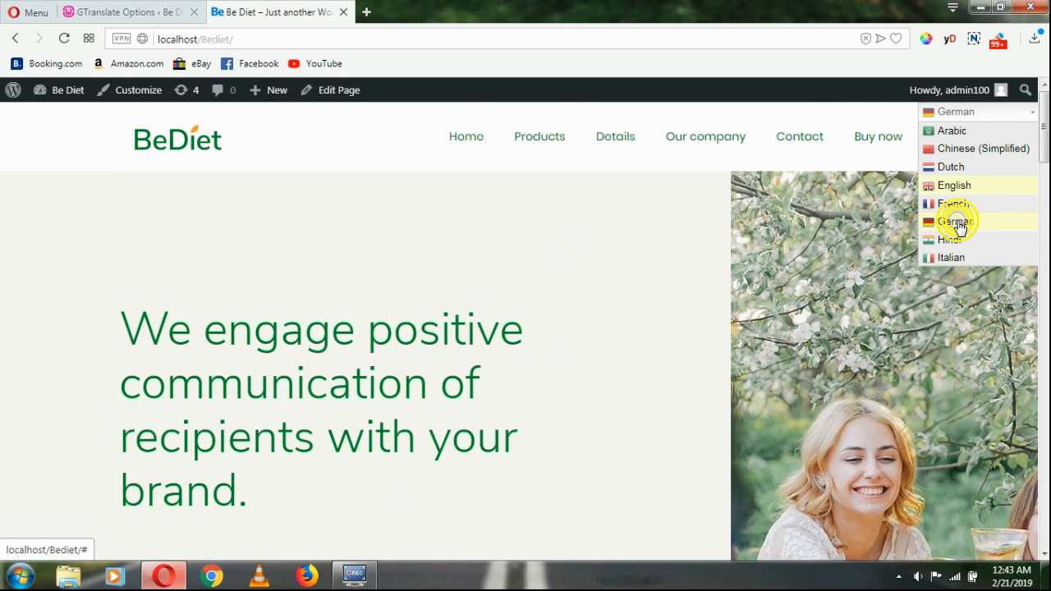
{"action": "left_click", "coordinate": [1017, 119]}
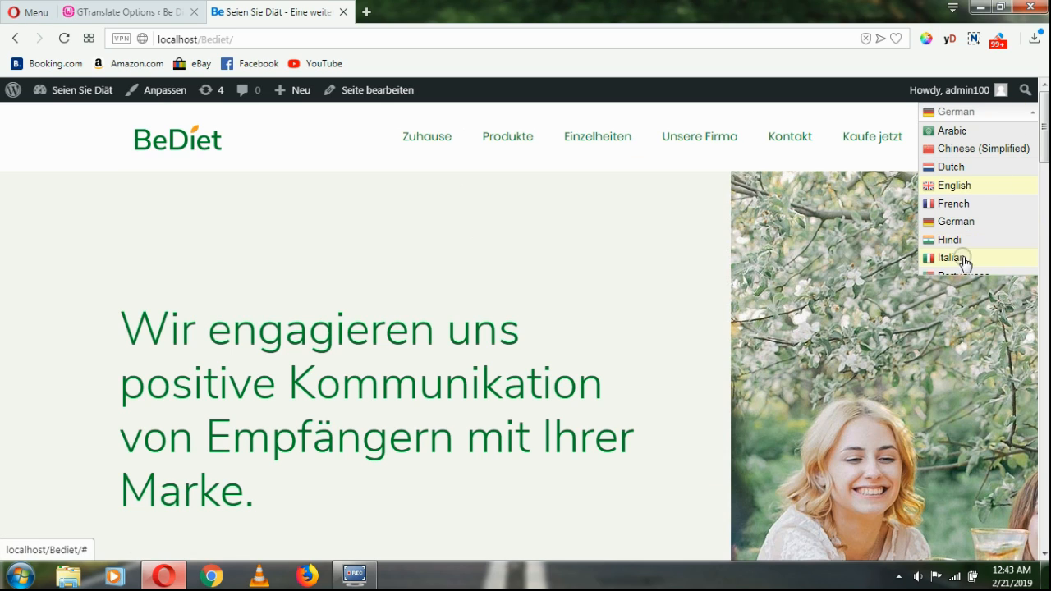
{"action": "left_click", "coordinate": [958, 259]}
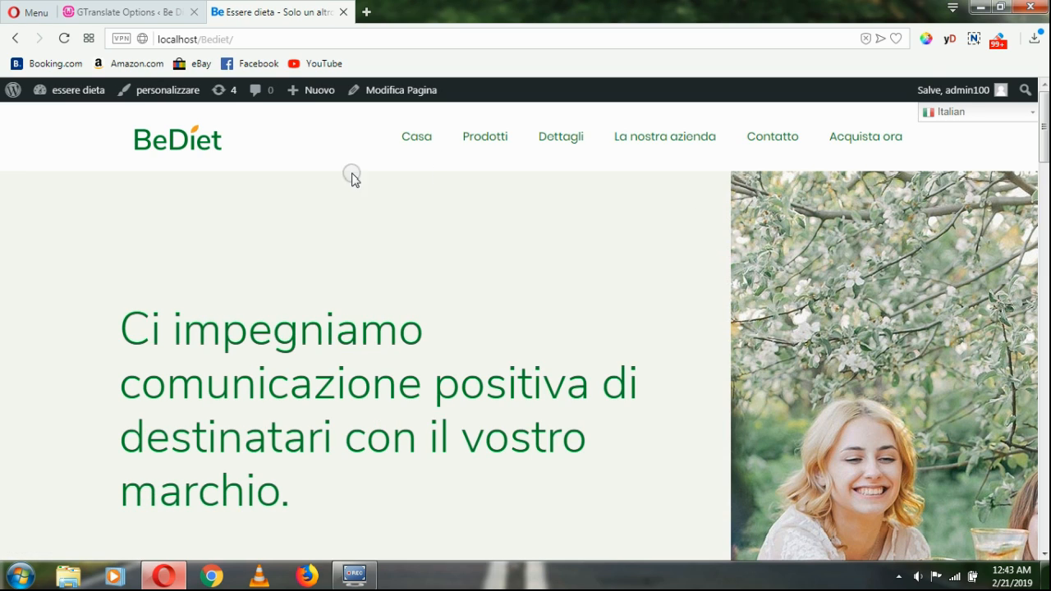
Look through the language list on the front page and switch the page back to English.
{"action": "left_click", "coordinate": [1031, 117]}
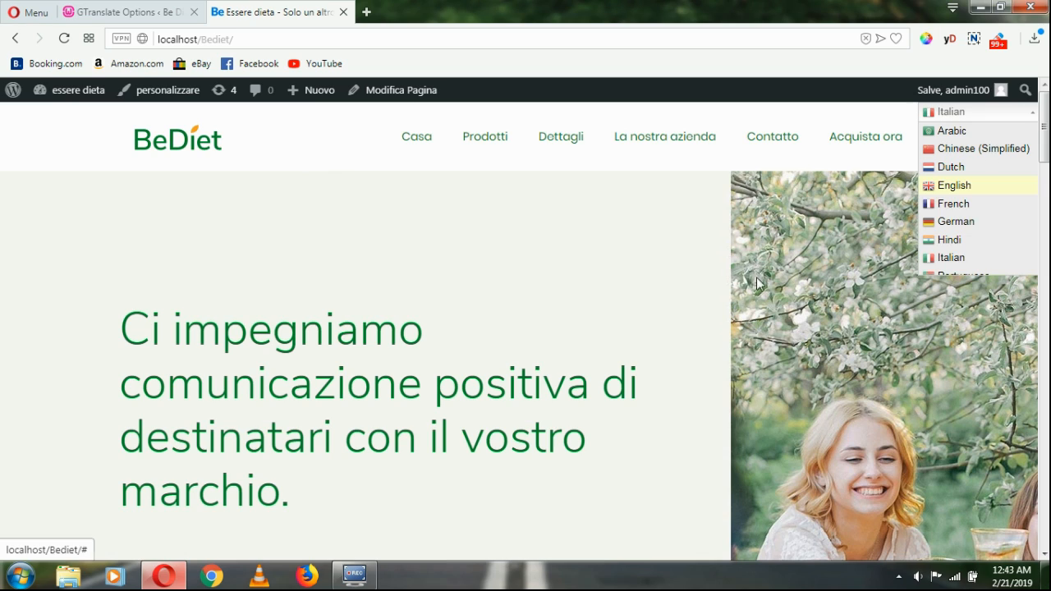
{"action": "left_click", "coordinate": [662, 264]}
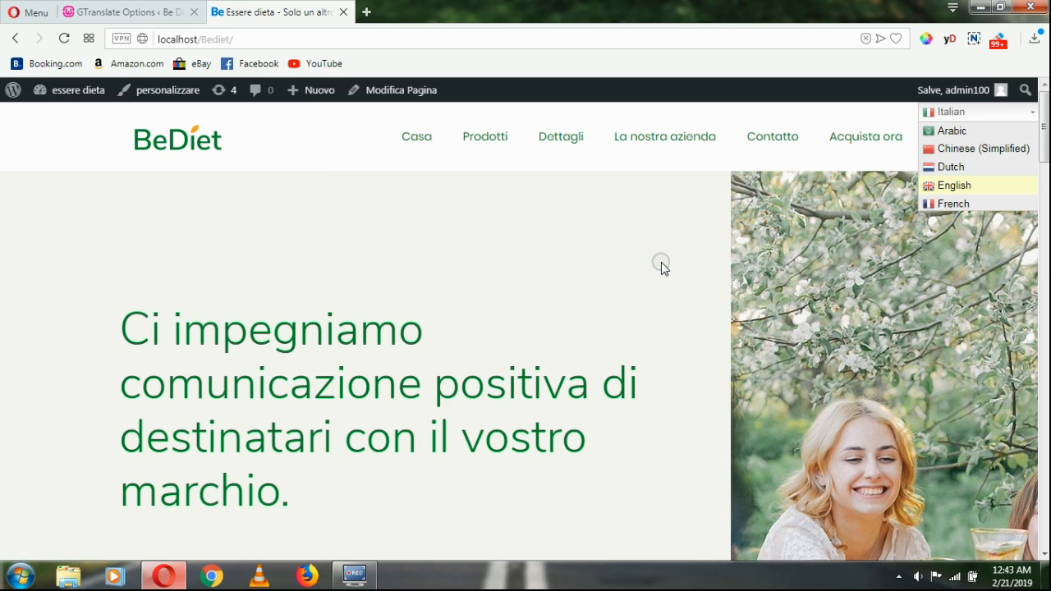
{"action": "left_click", "coordinate": [1016, 117]}
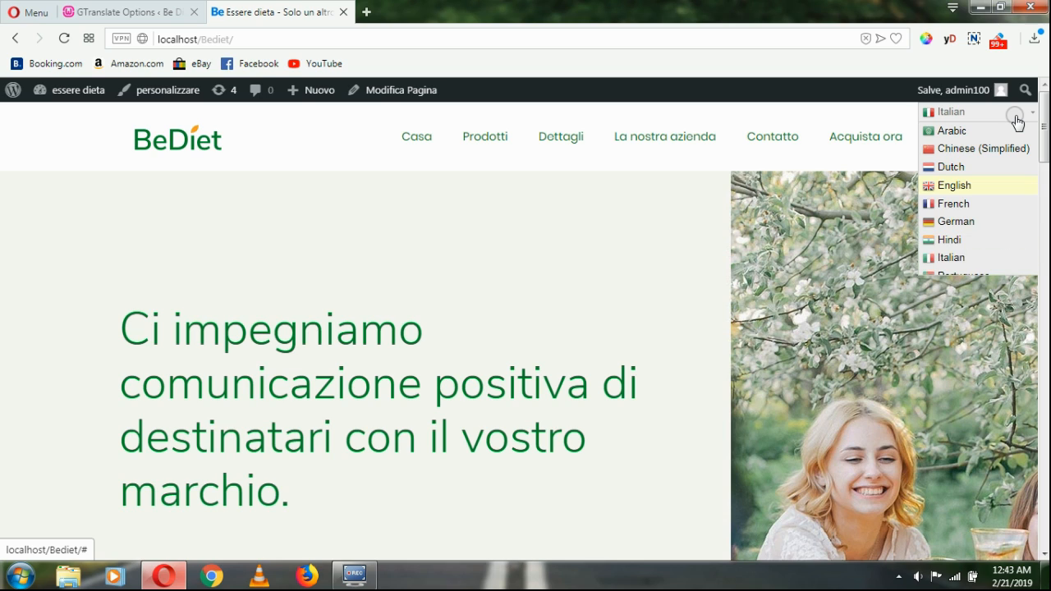
{"action": "left_click", "coordinate": [965, 187]}
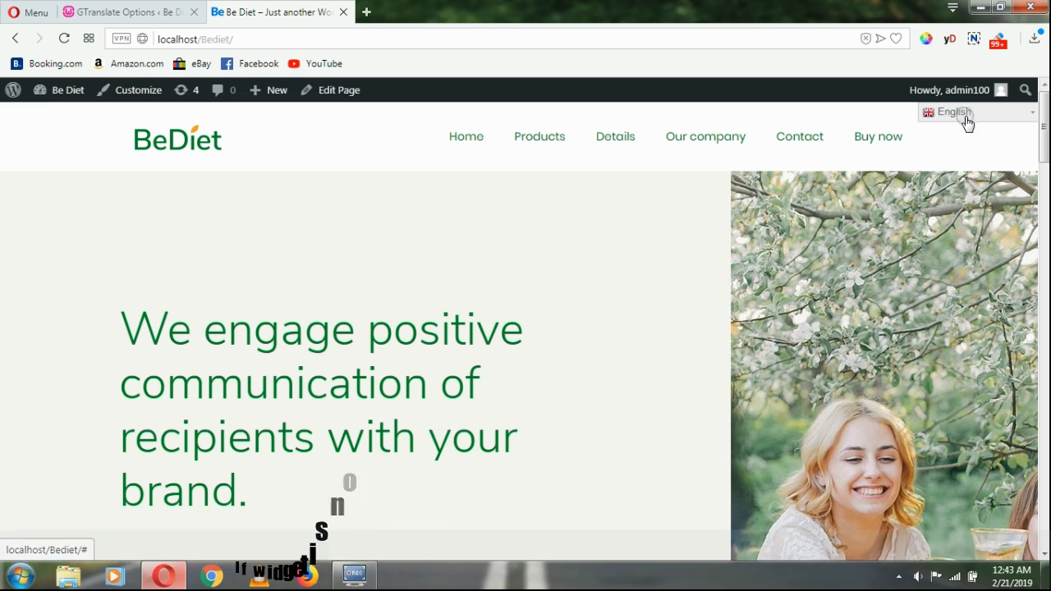
Open the theme customizer in a new tab beside the GTranslate options and show an empty Additional CSS editor without the help text.
{"action": "right_click", "coordinate": [137, 97]}
{"action": "left_click", "coordinate": [152, 102]}
{"action": "left_click_drag", "start_coordinate": [446, 12], "coordinate": [285, 12]}
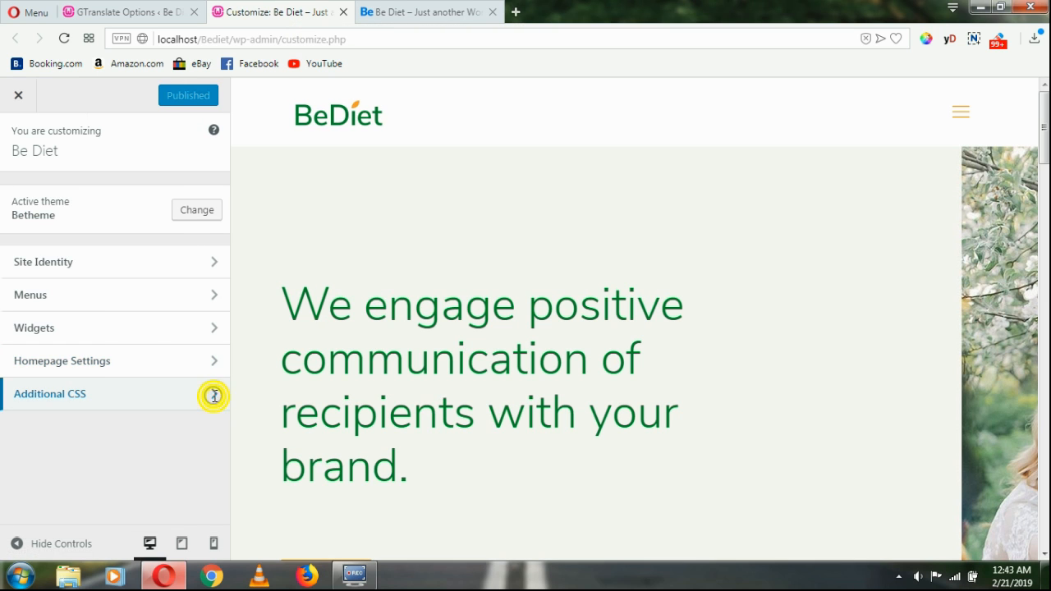
{"action": "left_click", "coordinate": [213, 395]}
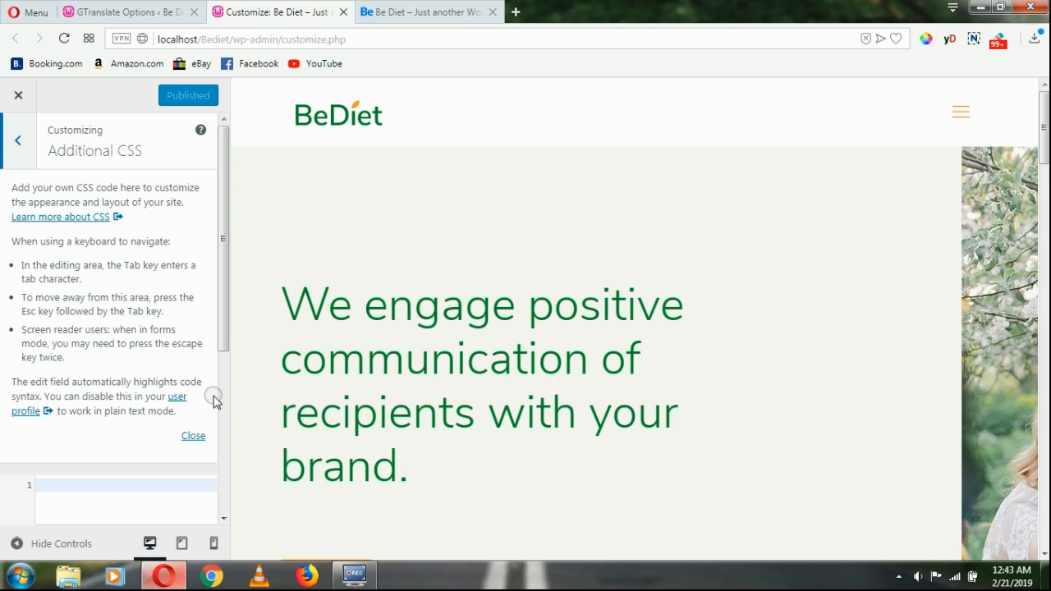
{"action": "left_click", "coordinate": [196, 436]}
{"action": "left_click", "coordinate": [80, 198]}
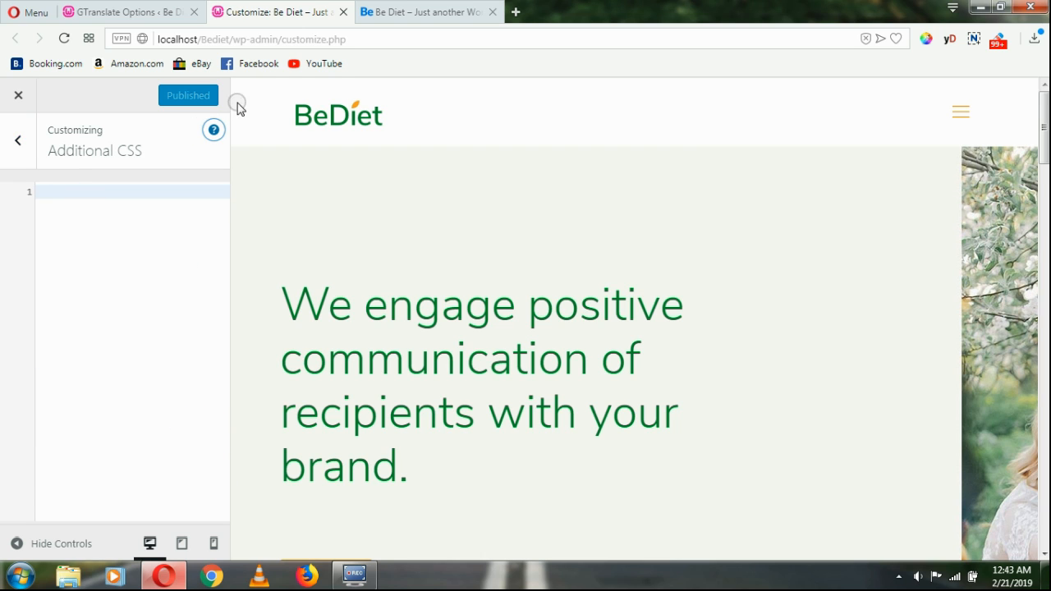
Inspect the front page language selector and copy the .switcher selector from the styles of its switcher notranslate element.
{"action": "left_click", "coordinate": [422, 11]}
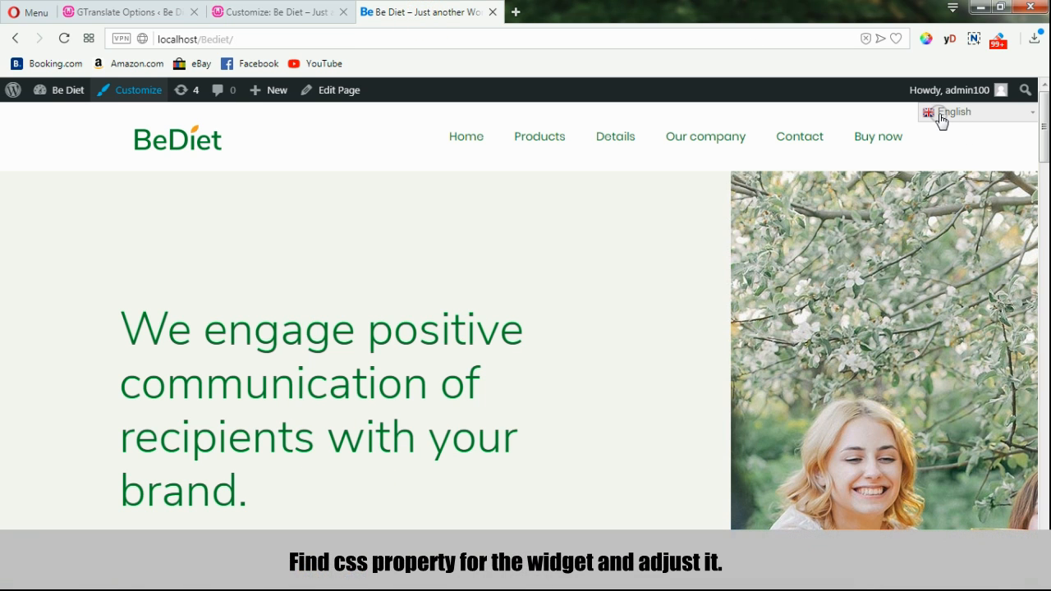
{"action": "right_click", "coordinate": [942, 120]}
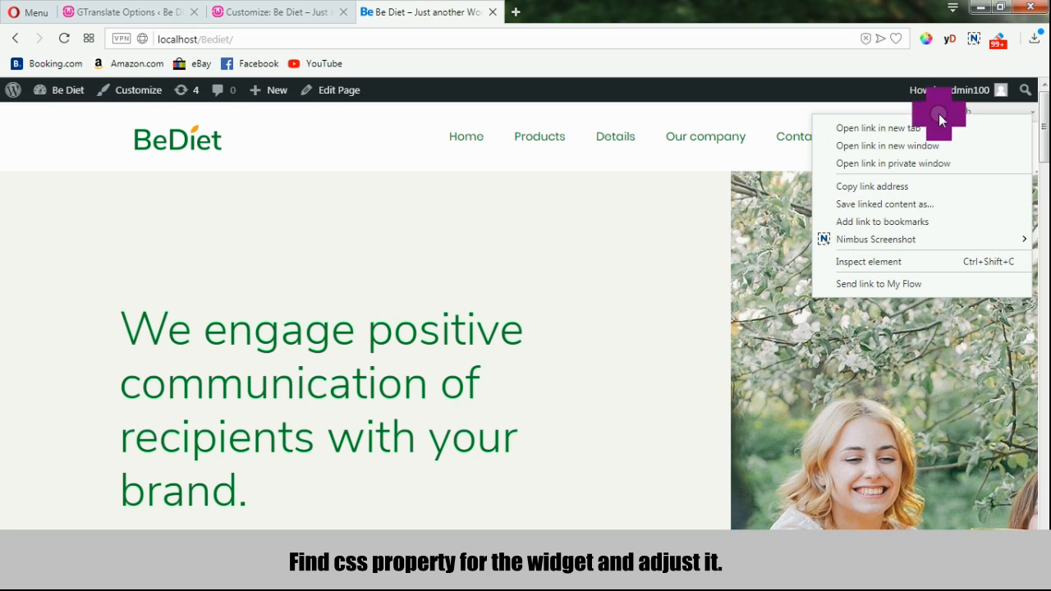
{"action": "left_click", "coordinate": [858, 260]}
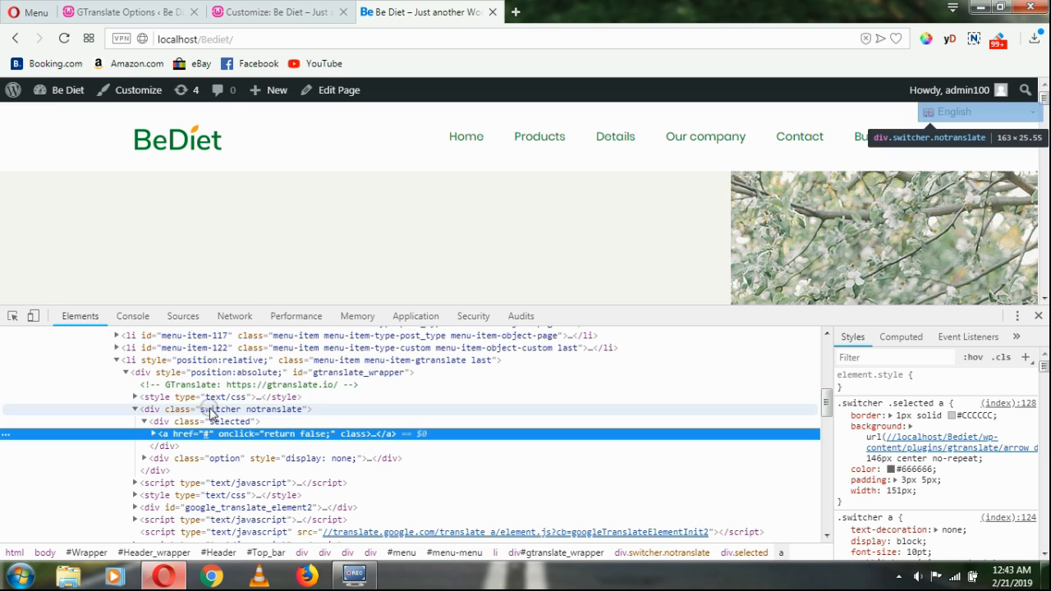
{"action": "left_click", "coordinate": [243, 412]}
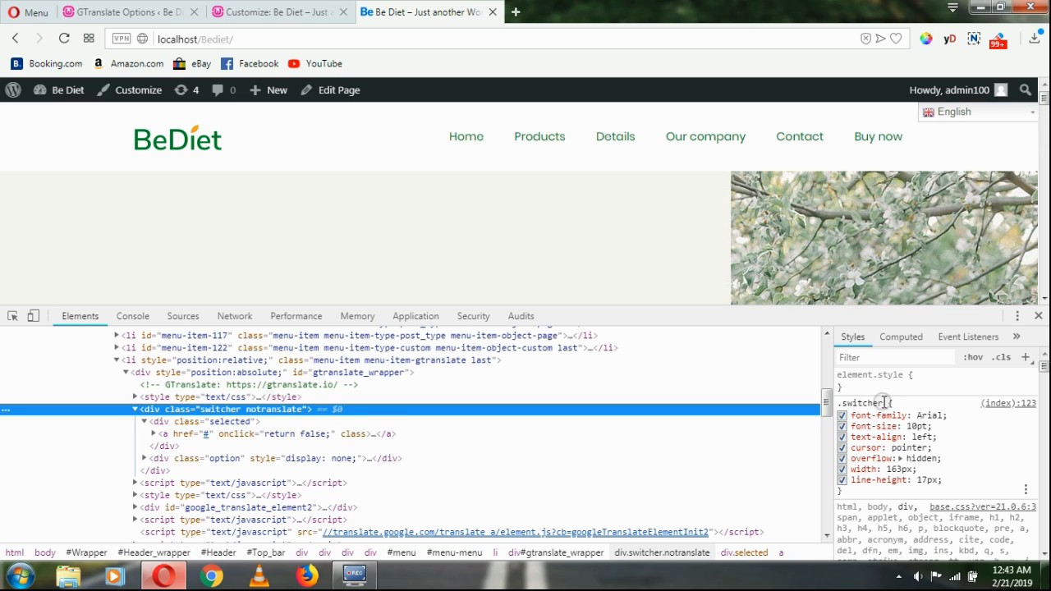
{"action": "left_click_drag", "start_coordinate": [883, 404], "coordinate": [842, 404]}
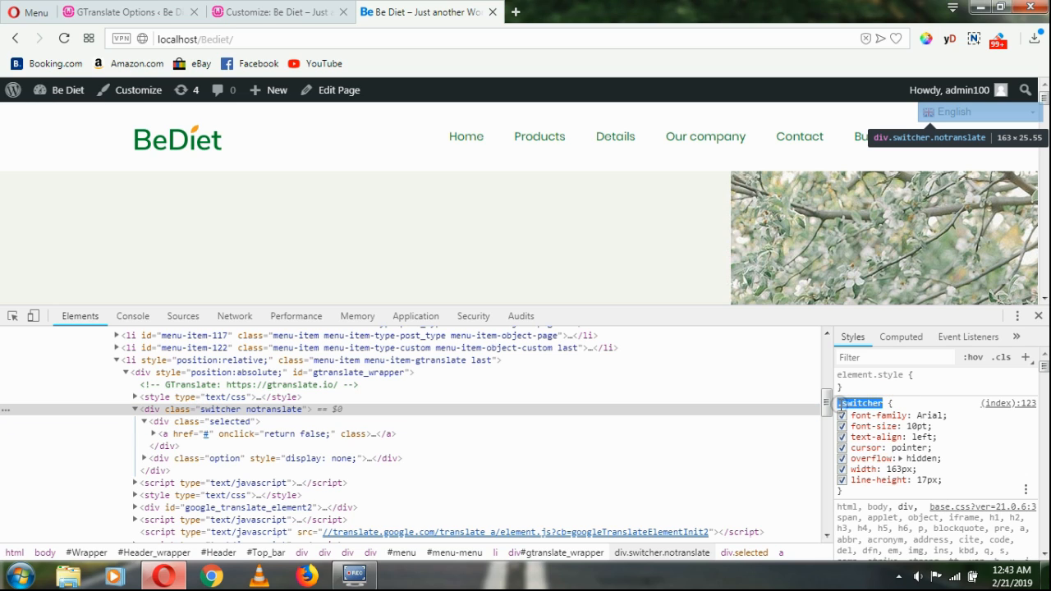
Add the rule .switcher{margin-top:15px;} to the Additional CSS, publish it and reload the front page to check the selector.
{"action": "left_click", "coordinate": [279, 11]}
{"action": "left_click", "coordinate": [71, 194]}
{"action": "type", "text": ".switcher"}
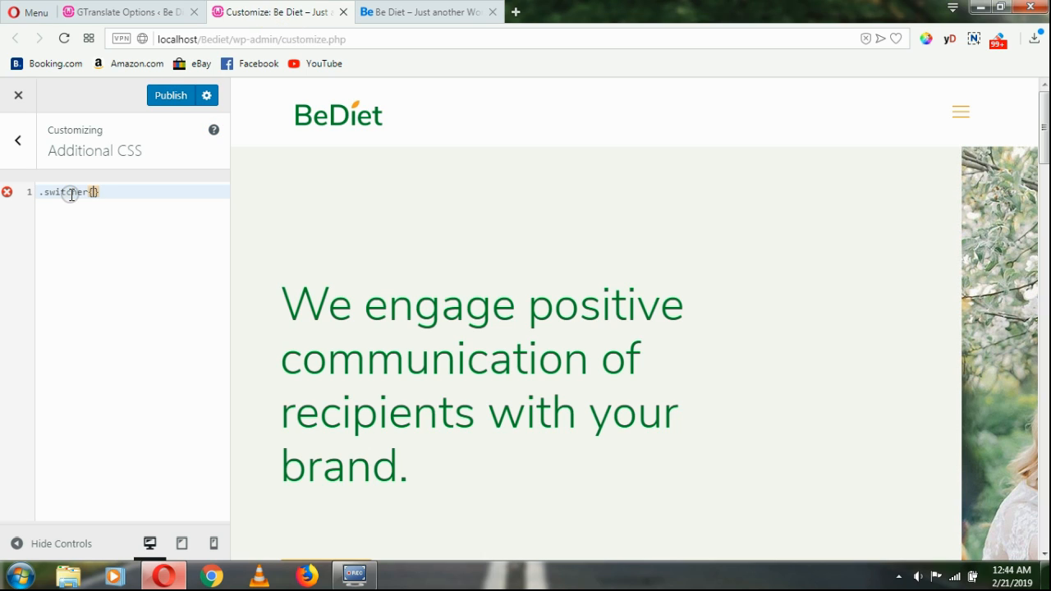
{"action": "type", "text": "{"}
{"action": "key", "text": "Return"}
{"action": "type", "text": "ma"}
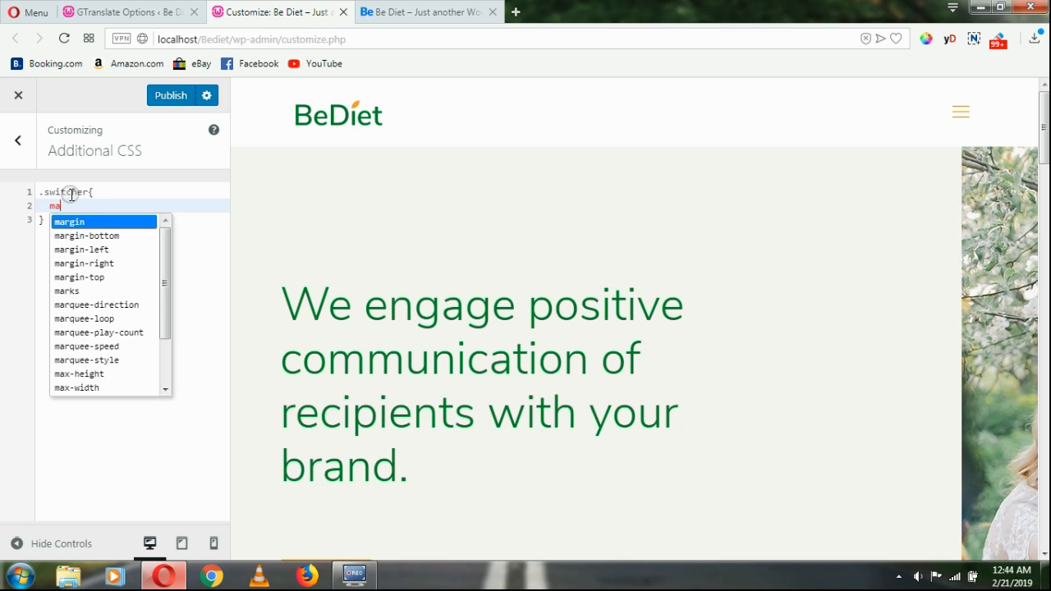
{"action": "type", "text": "rgin-"}
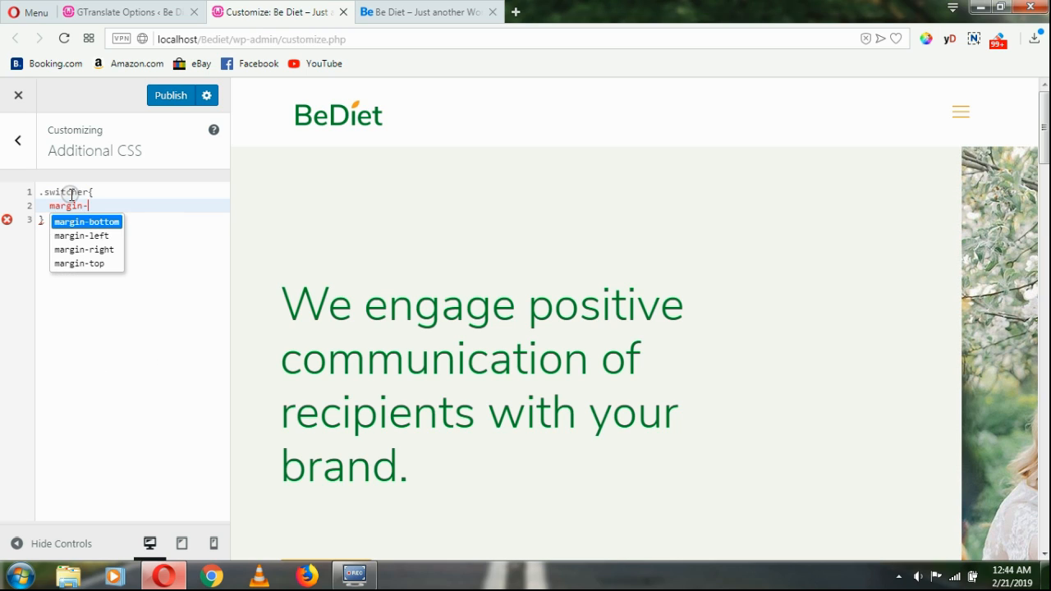
{"action": "type", "text": "top:15px;"}
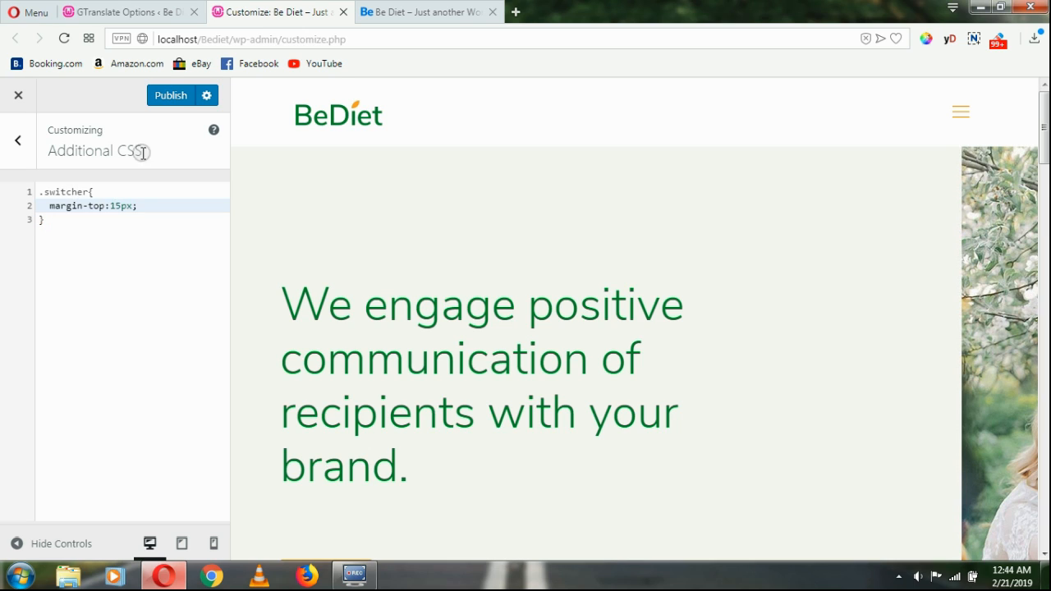
{"action": "left_click", "coordinate": [177, 105]}
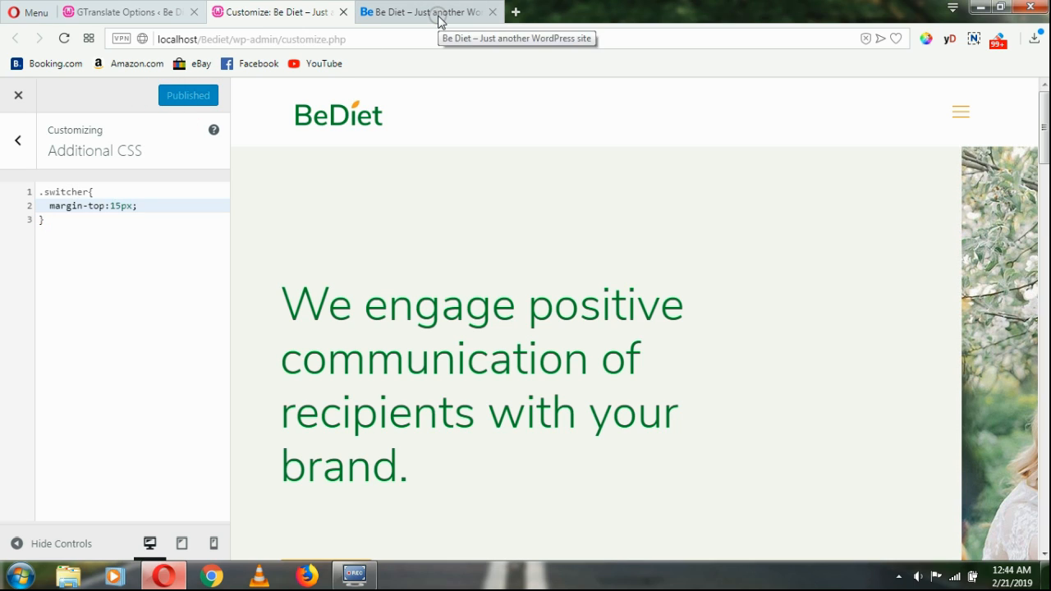
{"action": "left_click", "coordinate": [439, 16]}
{"action": "left_click", "coordinate": [64, 38]}
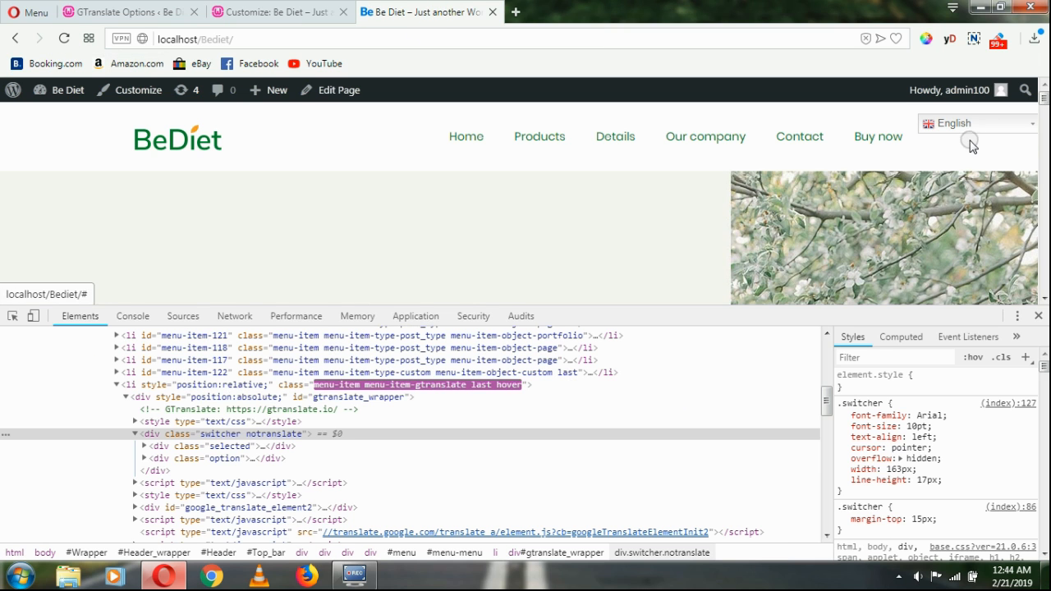
Set the .switcher margin-top to 25px, publish it and check the reloaded front page with the developer tools closed.
{"action": "left_click", "coordinate": [275, 11]}
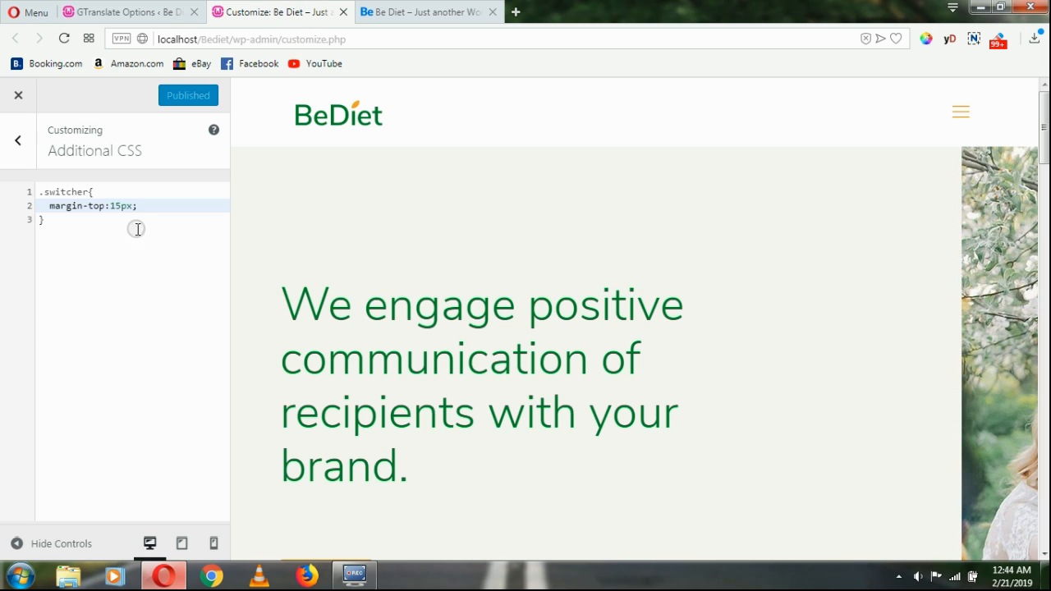
{"action": "double_click", "coordinate": [115, 206]}
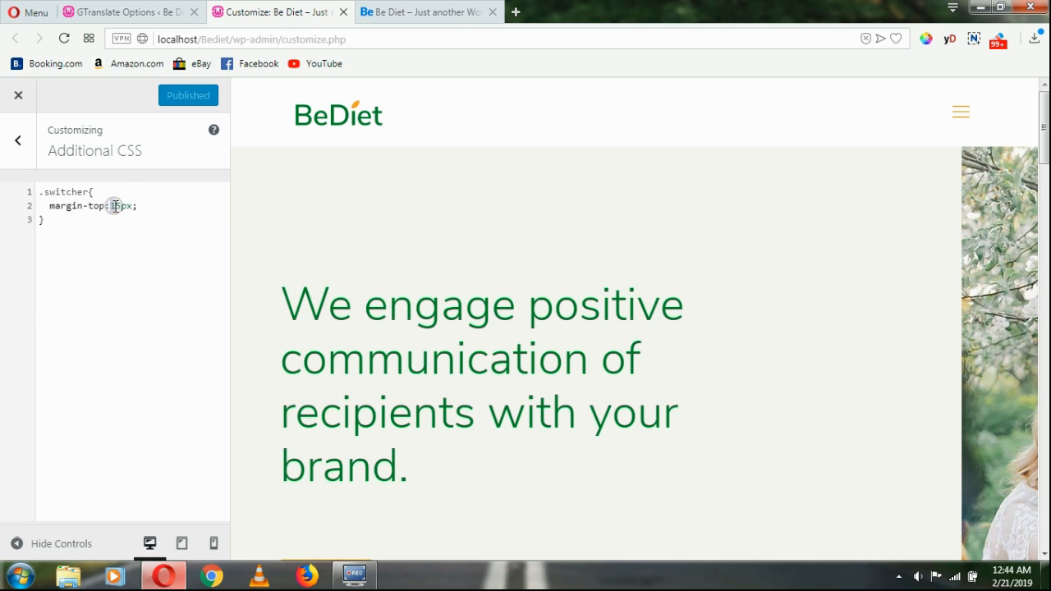
{"action": "type", "text": "25"}
{"action": "left_click", "coordinate": [180, 97]}
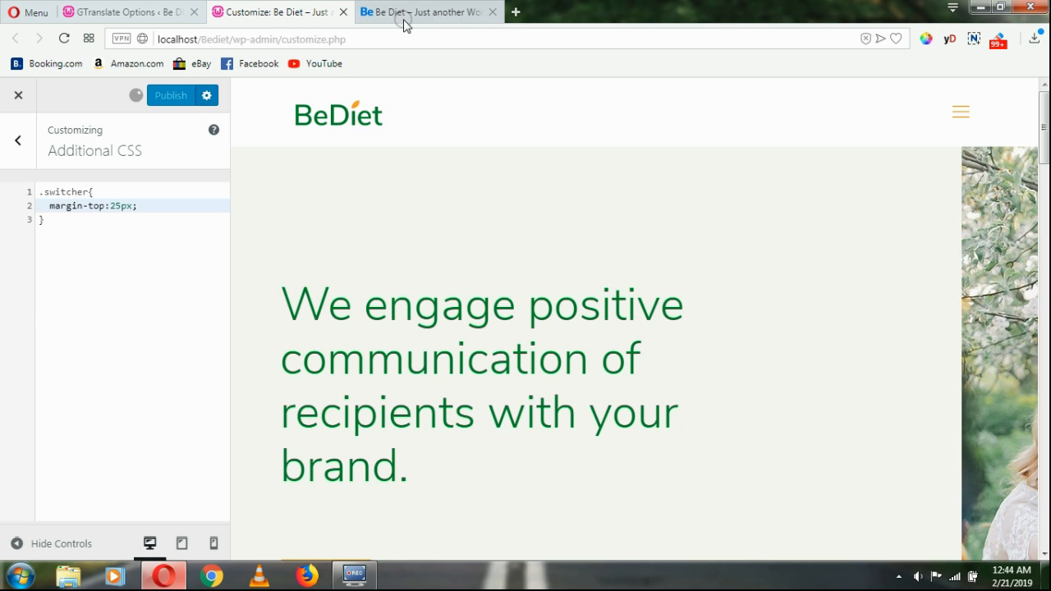
{"action": "left_click", "coordinate": [410, 12]}
{"action": "left_click", "coordinate": [1037, 316]}
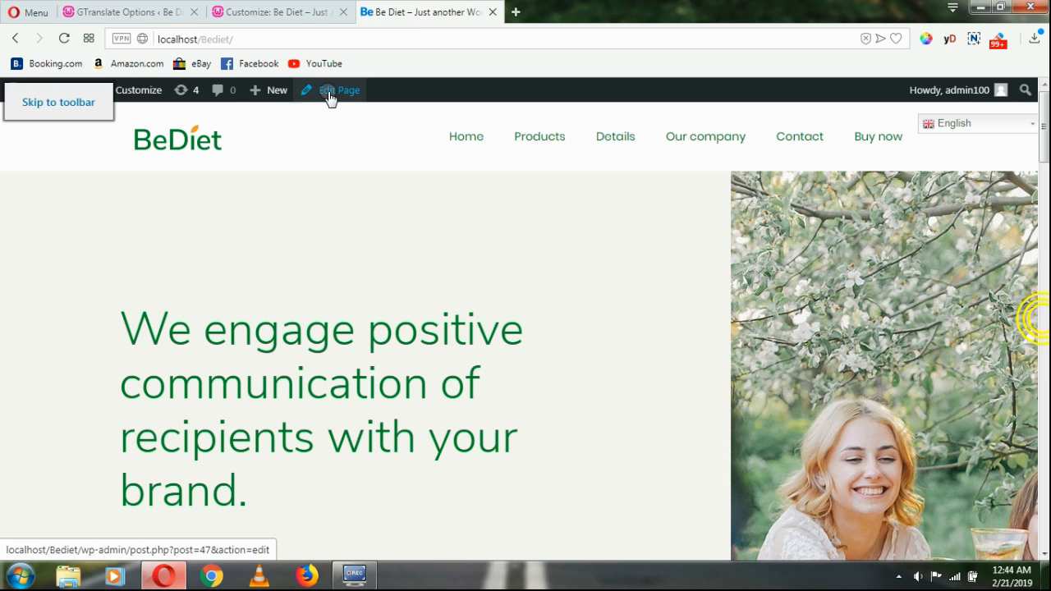
{"action": "left_click", "coordinate": [64, 38]}
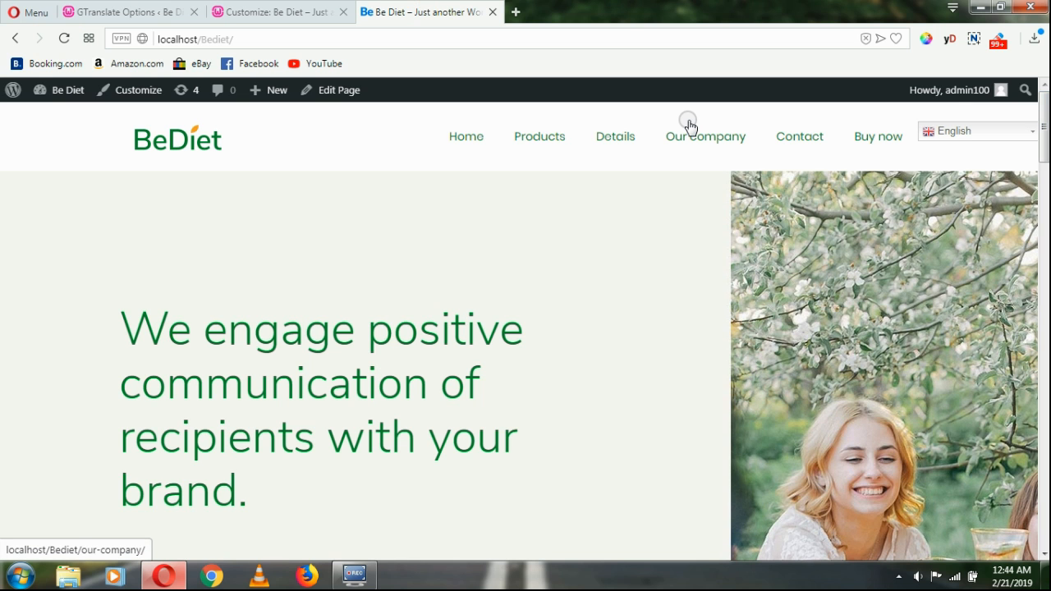
Set the .switcher margin-top to 30px, publish it and check the selector on the front page.
{"action": "left_click", "coordinate": [271, 11]}
{"action": "left_click_drag", "start_coordinate": [109, 206], "coordinate": [119, 206]}
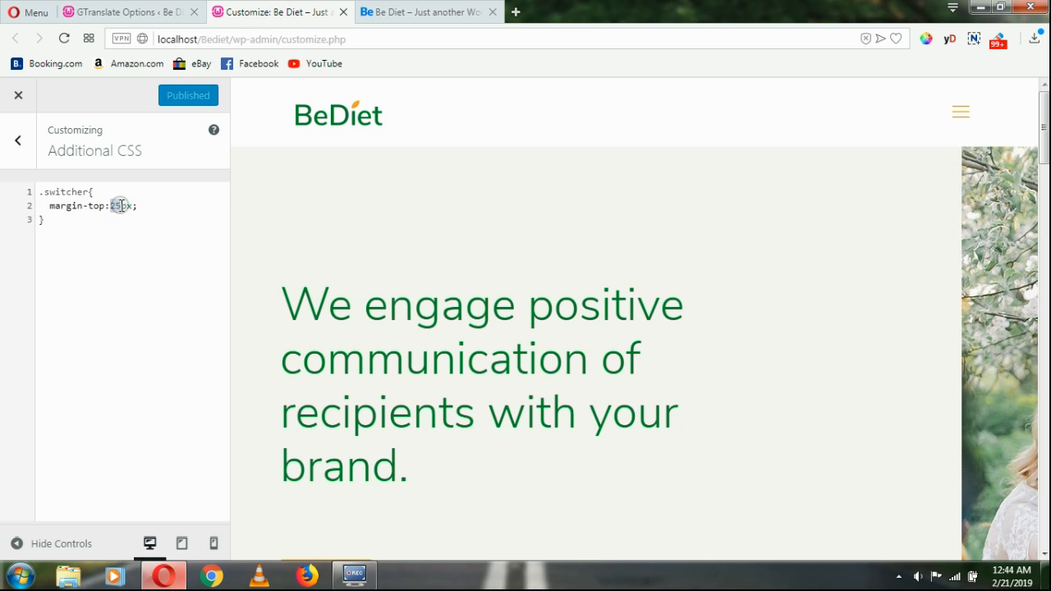
{"action": "type", "text": "3"}
{"action": "left_click", "coordinate": [188, 95]}
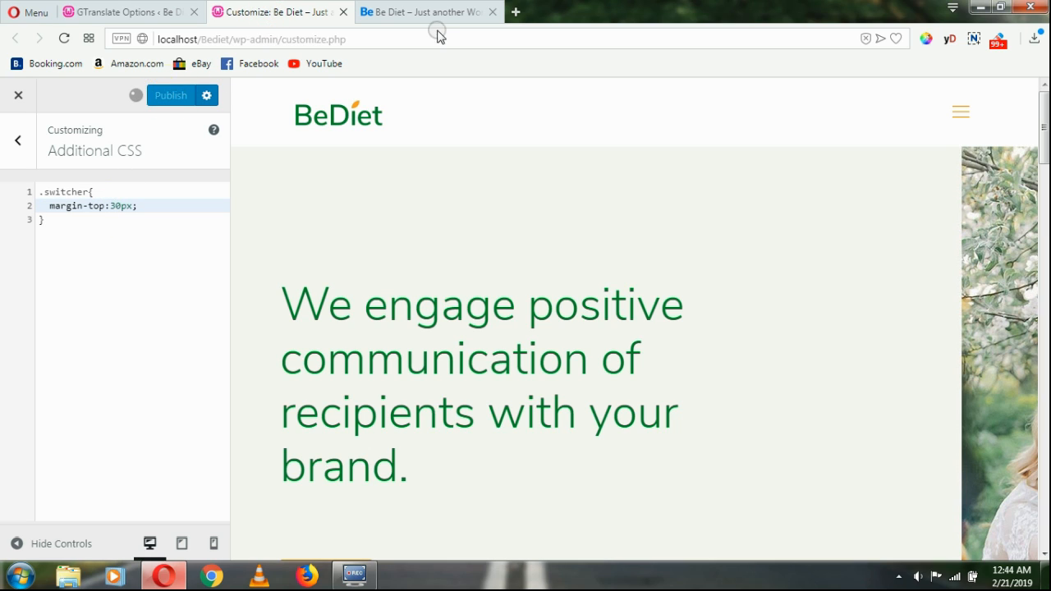
{"action": "left_click", "coordinate": [426, 11]}
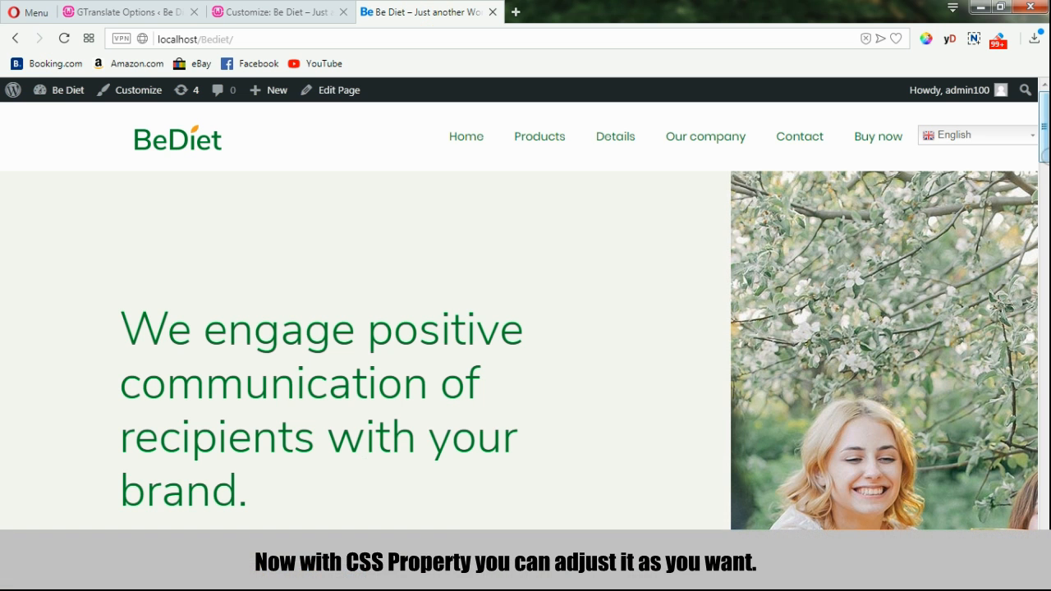
Check the language selector on the front page, the Products page and the Home page, then return to the front page.
{"action": "left_click", "coordinate": [1028, 138]}
{"action": "left_click", "coordinate": [566, 164]}
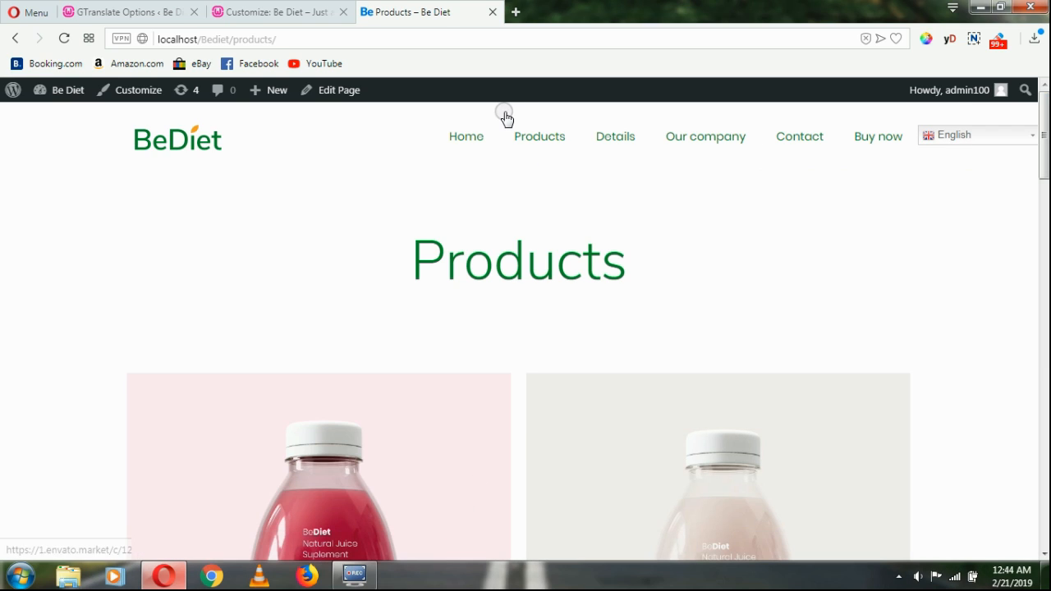
{"action": "left_click", "coordinate": [460, 136]}
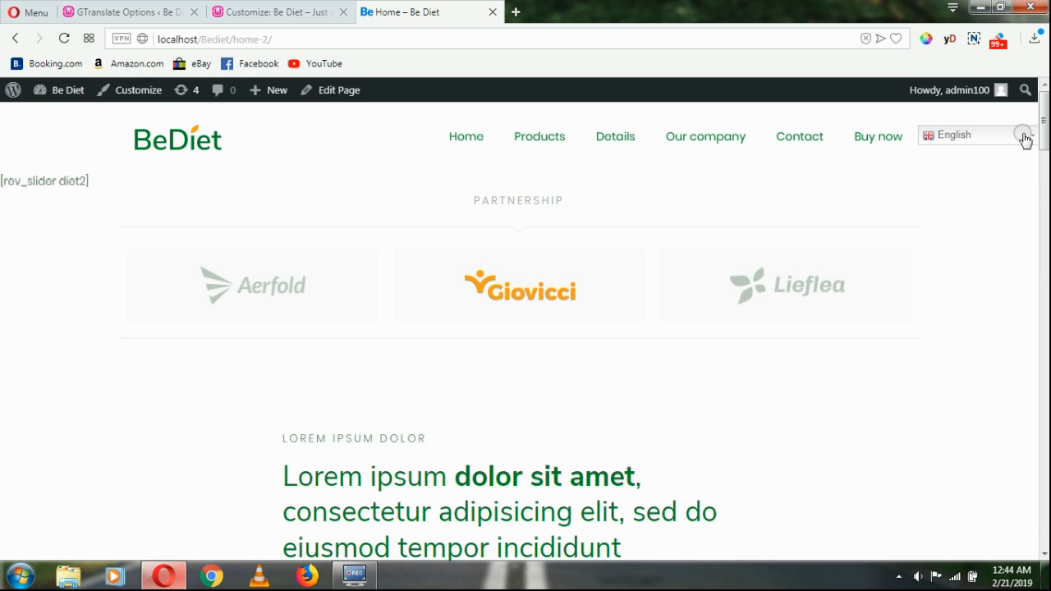
{"action": "left_click", "coordinate": [141, 146]}
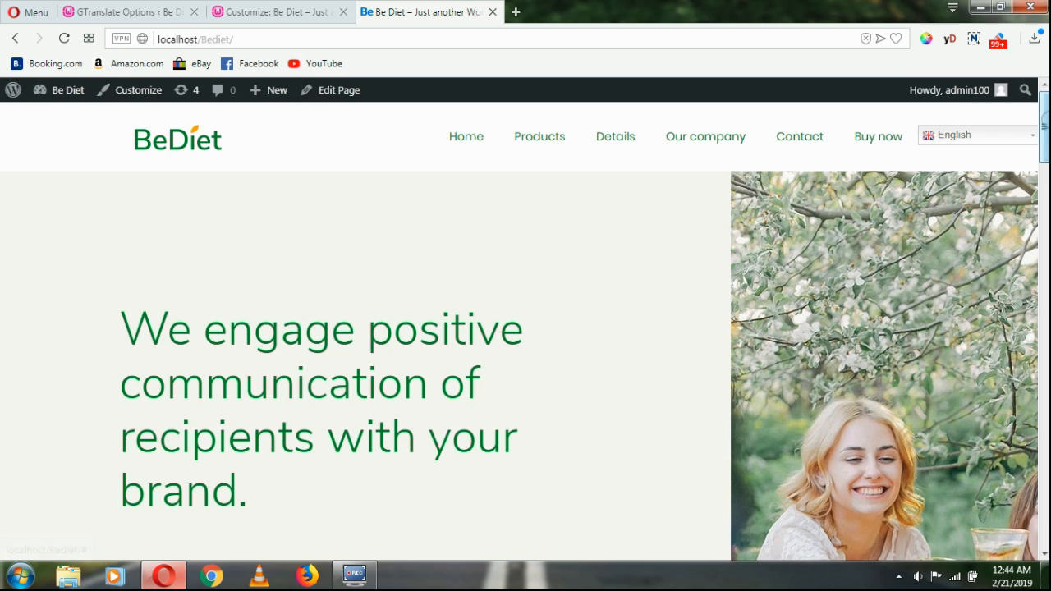
{"action": "mouse_move", "coordinate": [1043, 119]}
{"action": "left_mouse_down"}
{"action": "mouse_move", "coordinate": [1043, 509]}
{"action": "mouse_move", "coordinate": [1044, 101]}
{"action": "left_mouse_up"}
Return to the GTranslate Options page and review the widget options.
{"action": "left_click", "coordinate": [136, 12]}
{"action": "left_click_drag", "start_coordinate": [1044, 434], "coordinate": [1044, 134]}
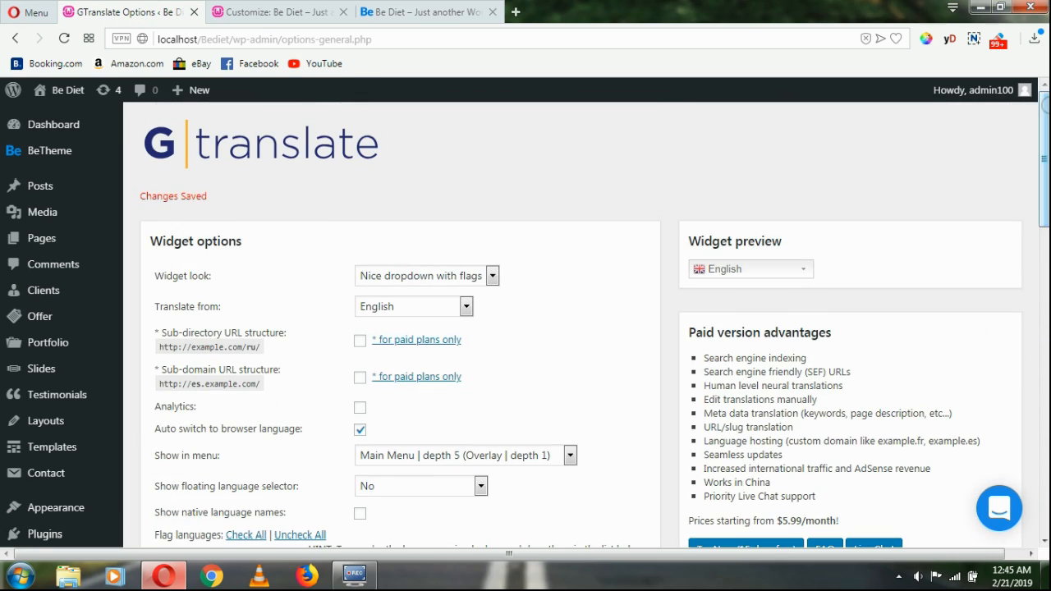